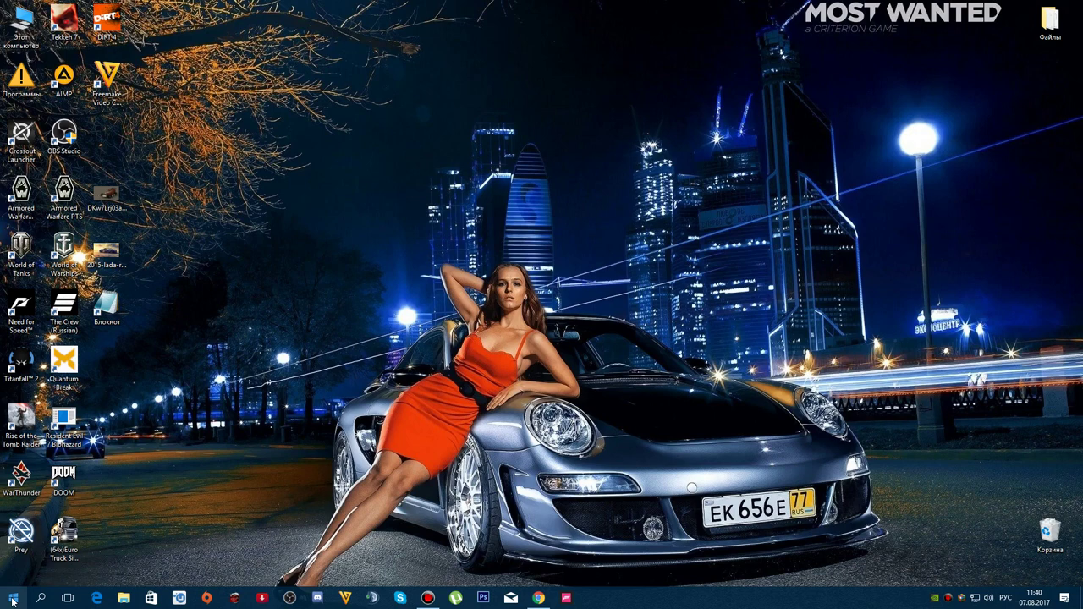
Open the Xbox app, look through its general settings and check the network status, including the NAT type, before minimizing it
{"action": "left_click", "coordinate": [12, 600]}
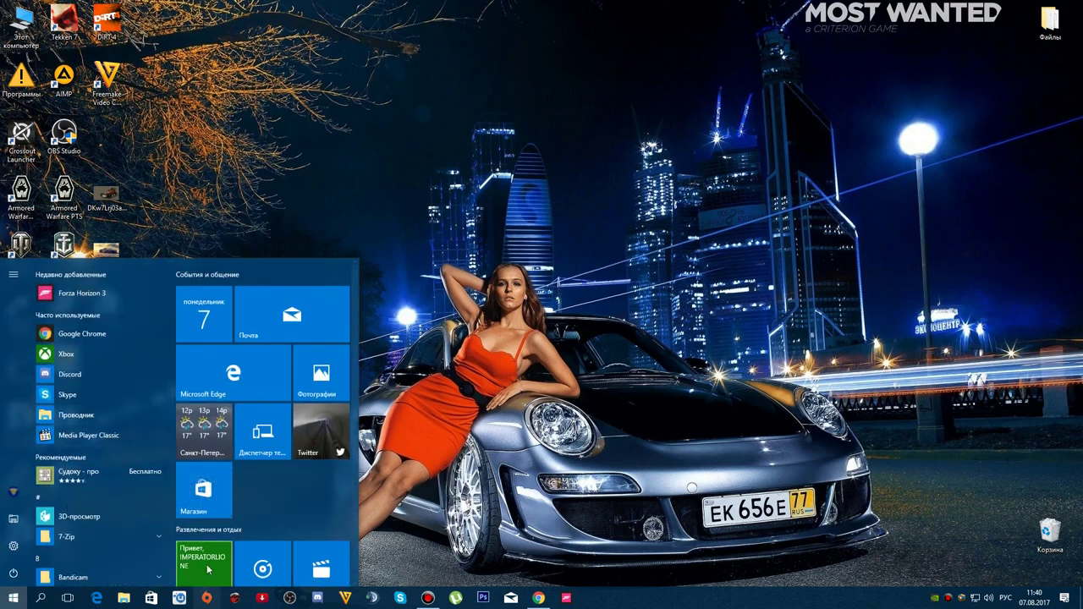
{"action": "left_click", "coordinate": [207, 570]}
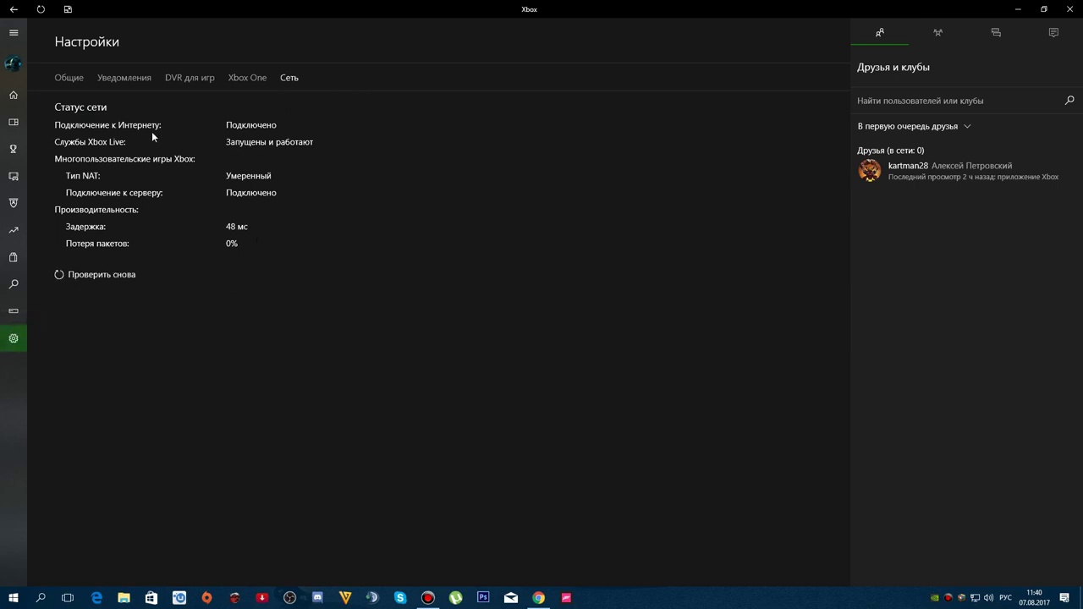
{"action": "left_click", "coordinate": [71, 89]}
{"action": "scroll", "coordinate": [210, 315], "scroll_direction": "down", "scroll_amount": 5}
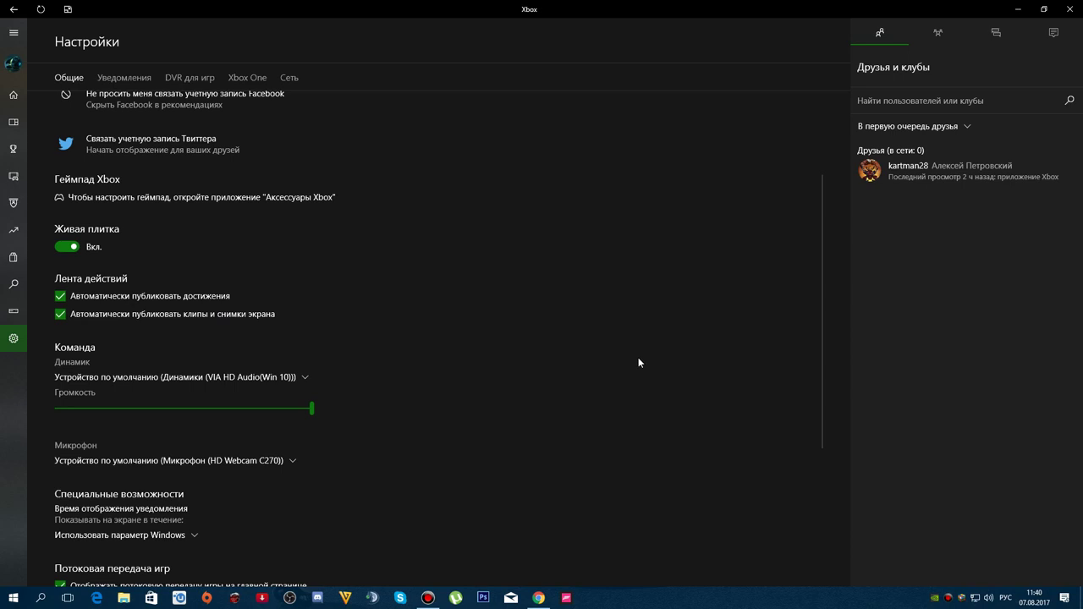
{"action": "left_click", "coordinate": [289, 77]}
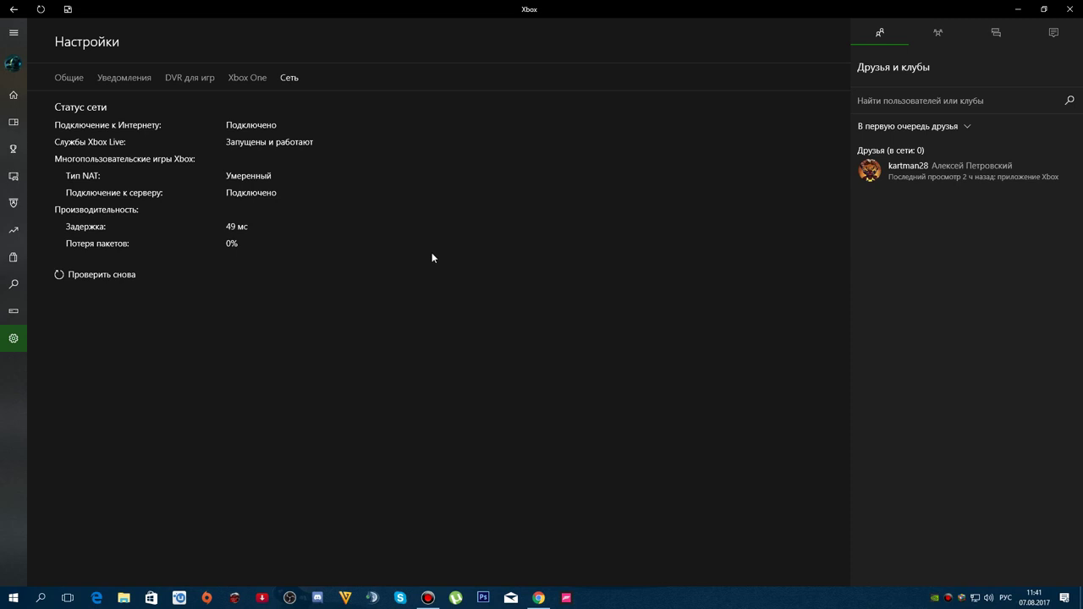
{"action": "left_click", "coordinate": [1015, 9]}
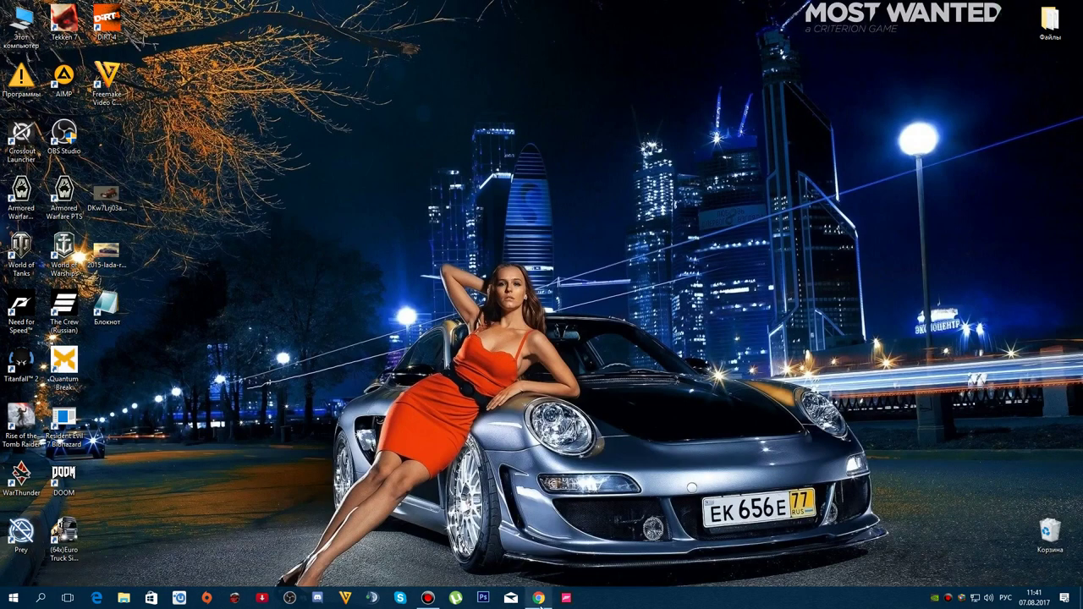
Switch to Chrome and read the introduction of the Xbox support article about Teredo failing to obtain an address
{"action": "mouse_move", "coordinate": [538, 598]}
{"action": "left_click", "coordinate": [526, 541]}
{"action": "left_click", "coordinate": [53, 8]}
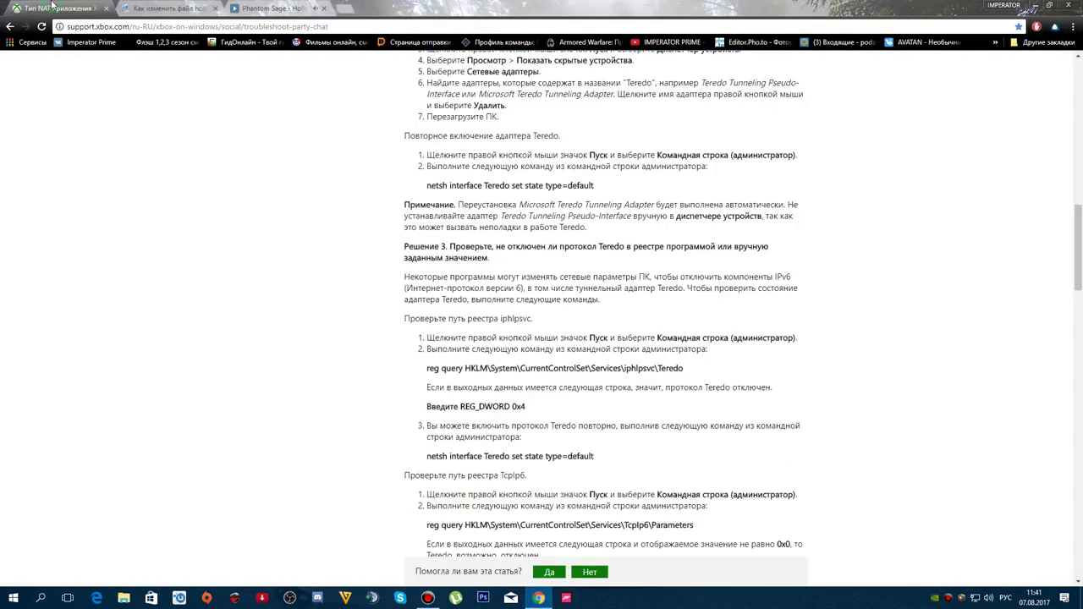
{"action": "scroll", "coordinate": [164, 197], "scroll_direction": "up", "scroll_amount": 5}
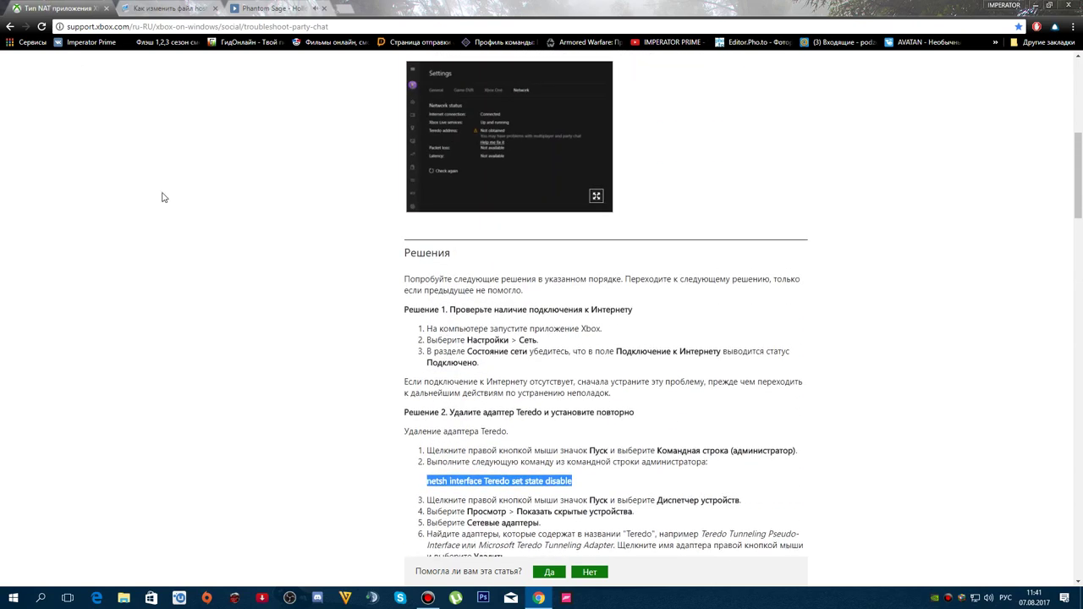
{"action": "scroll", "coordinate": [161, 208], "scroll_direction": "up", "scroll_amount": 6}
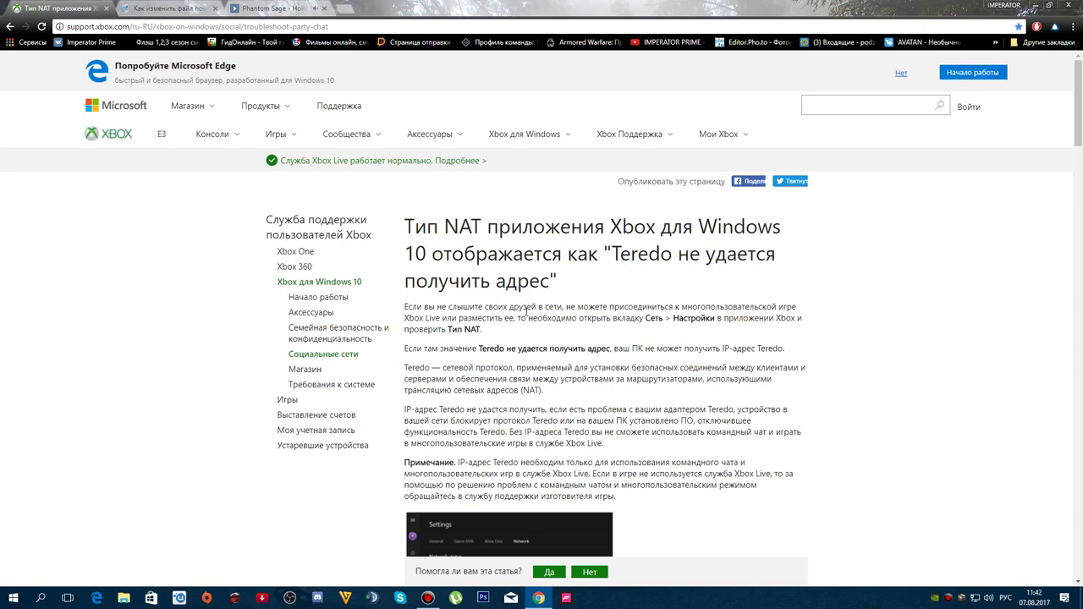
{"action": "scroll", "coordinate": [538, 314], "scroll_direction": "down", "scroll_amount": 1}
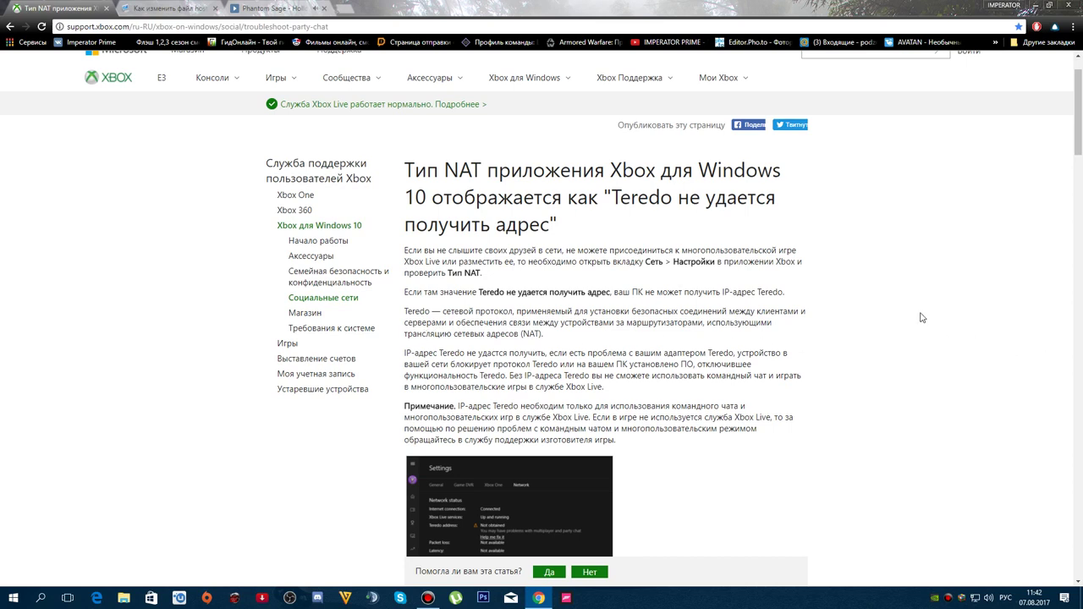
{"action": "scroll", "coordinate": [905, 325], "scroll_direction": "down", "scroll_amount": 1}
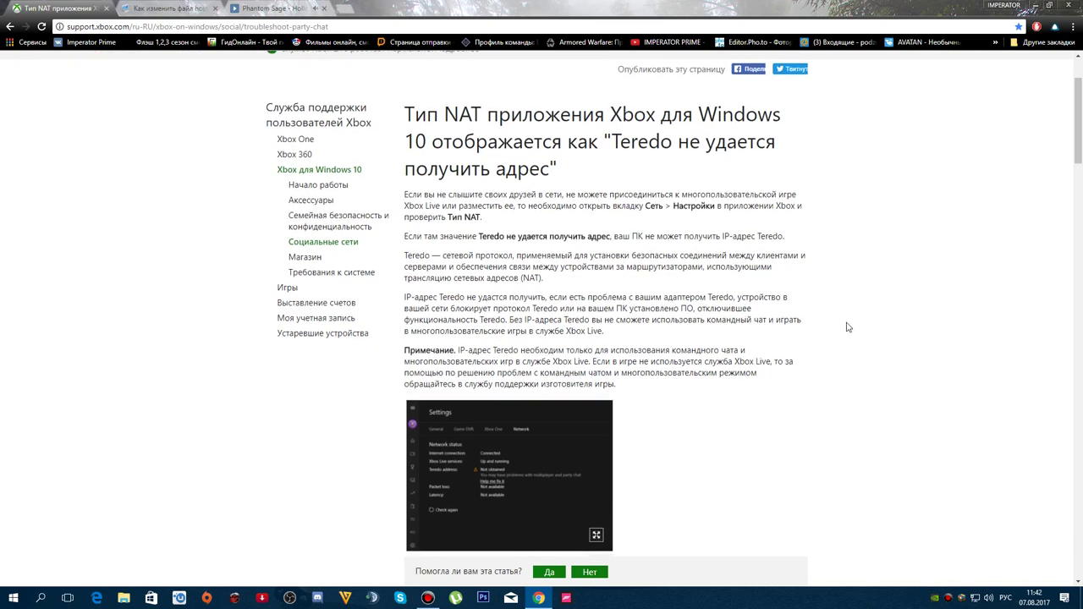
View the article's network status screenshot enlarged, close it, and read Solutions 1 and 2 on the Teredo adapter
{"action": "left_click", "coordinate": [602, 531]}
{"action": "scroll", "coordinate": [825, 431], "scroll_direction": "down", "scroll_amount": 2}
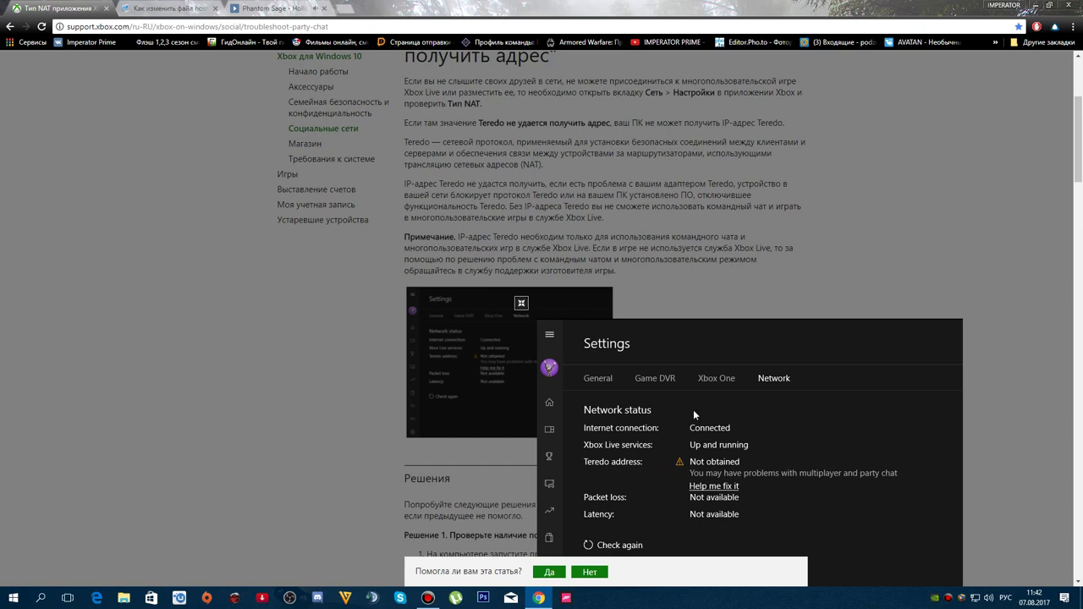
{"action": "left_click", "coordinate": [512, 306]}
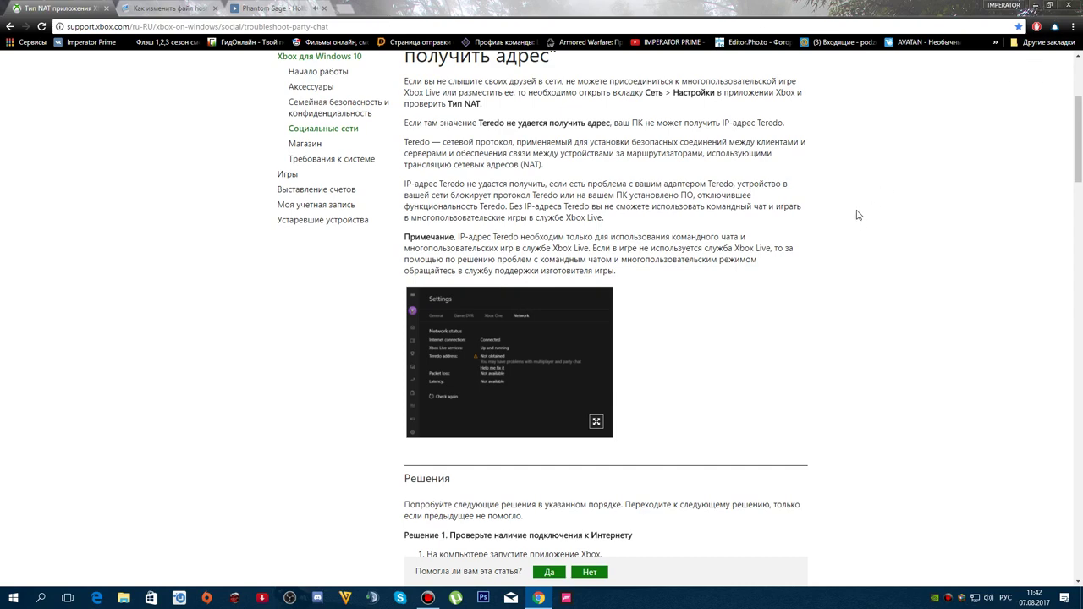
{"action": "scroll", "coordinate": [848, 308], "scroll_direction": "down", "scroll_amount": 3}
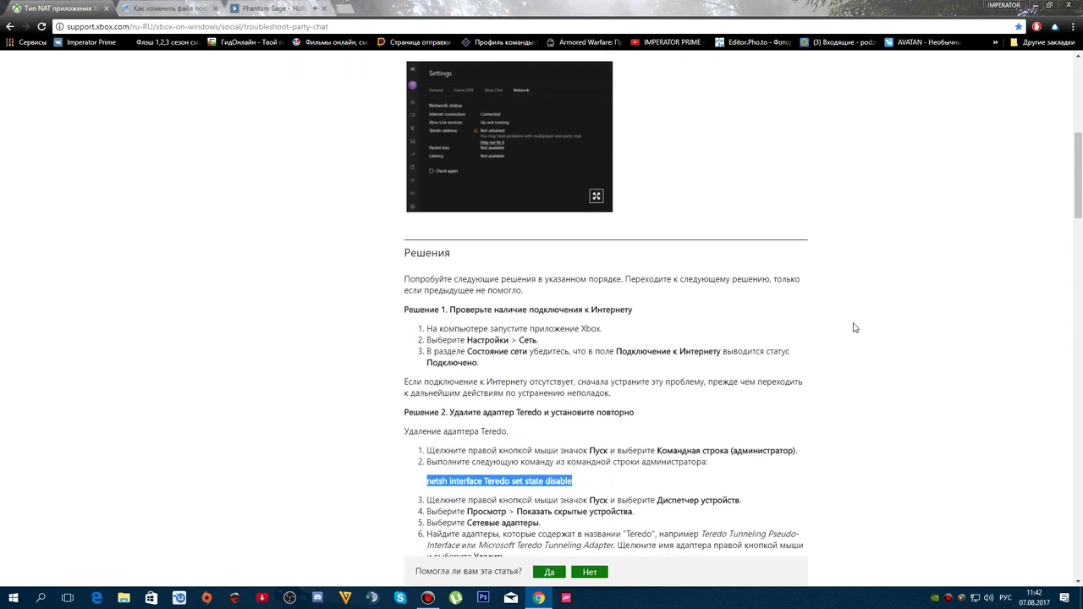
{"action": "scroll", "coordinate": [808, 408], "scroll_direction": "down", "scroll_amount": 2}
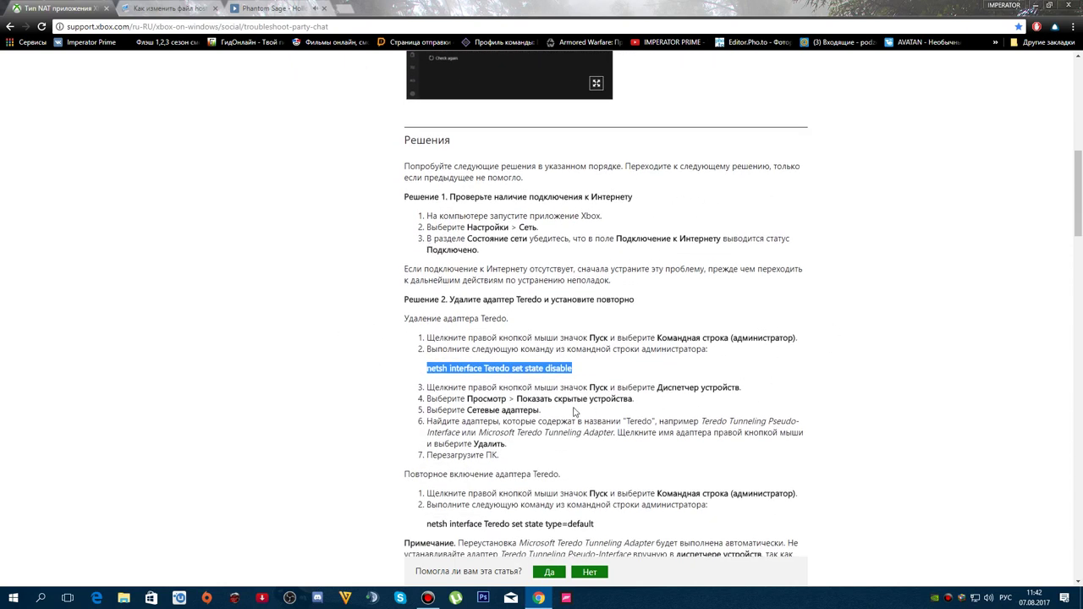
{"action": "scroll", "coordinate": [535, 271], "scroll_direction": "down", "scroll_amount": 1}
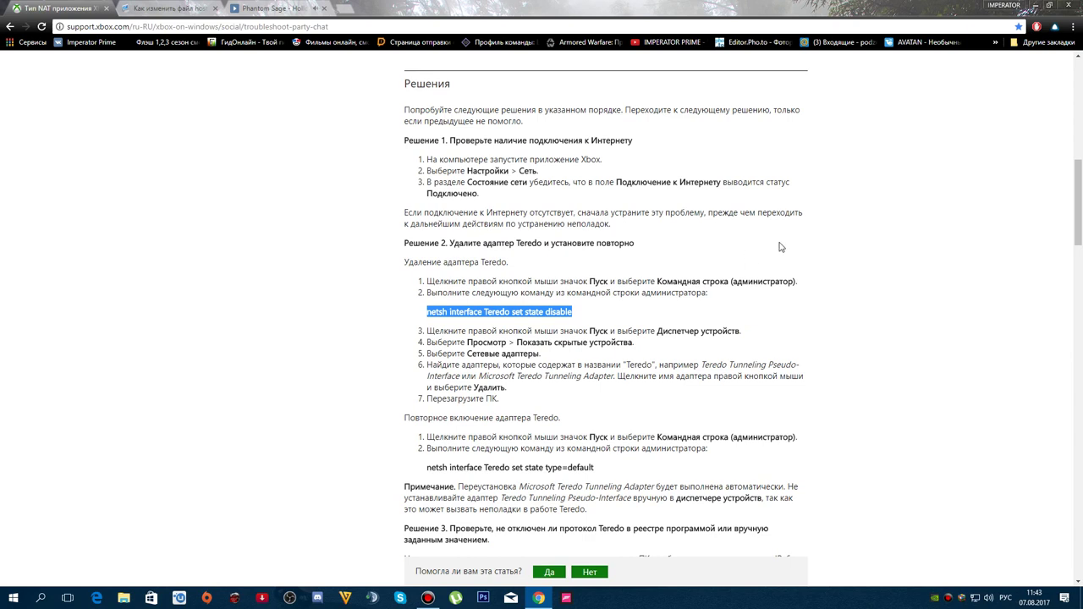
Search Windows for Командная строка and run it as administrator
{"action": "left_click", "coordinate": [37, 600]}
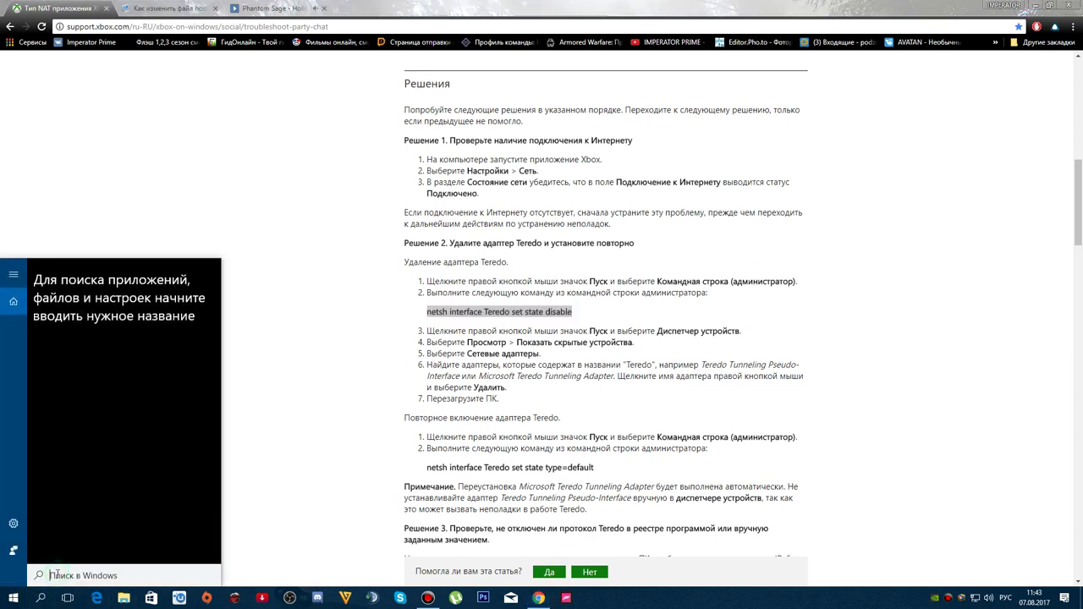
{"action": "type", "text": "ко"}
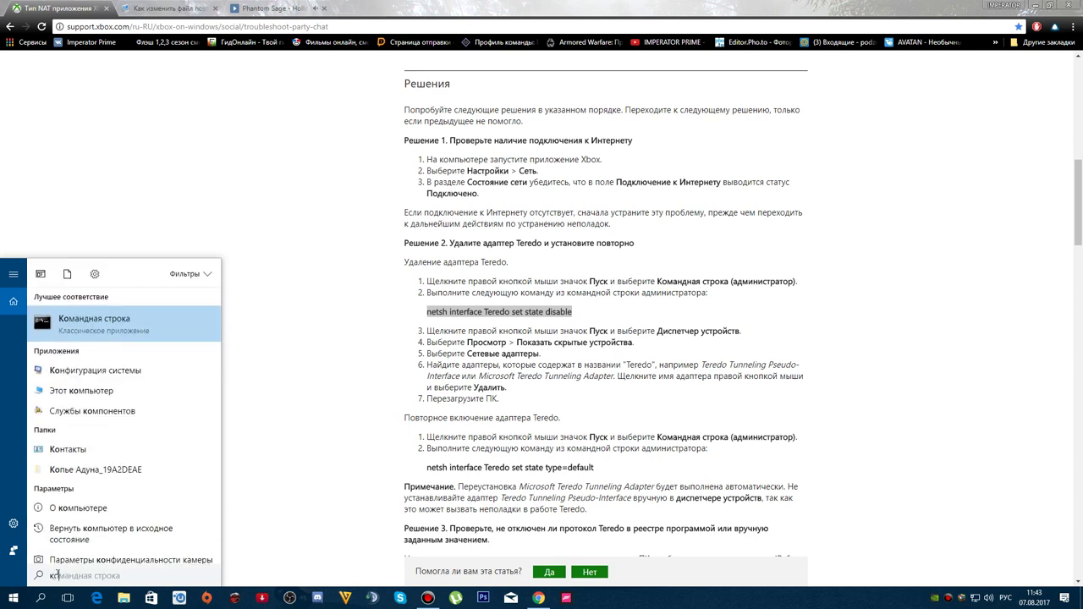
{"action": "right_click", "coordinate": [103, 326]}
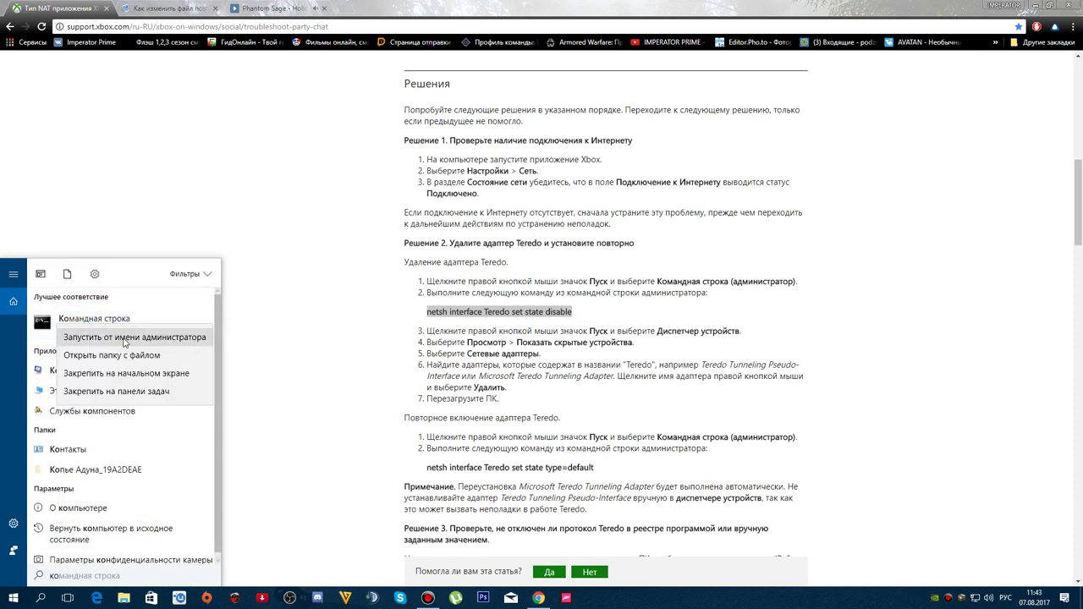
{"action": "left_click", "coordinate": [124, 338]}
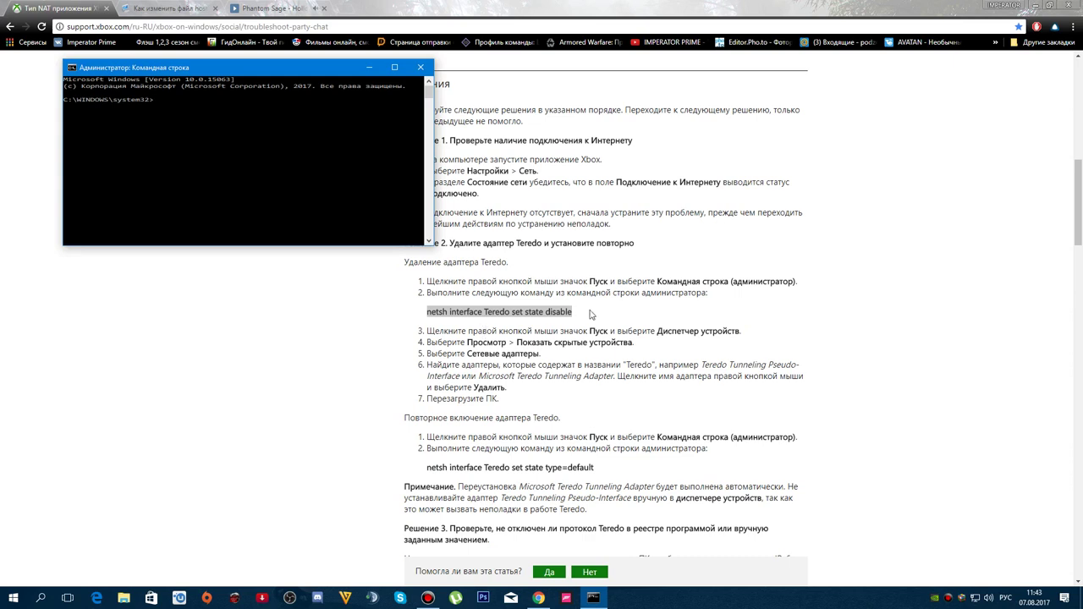
Copy the command "netsh interface Teredo set state disable" from Solution 2, close the Command Prompt and maximize the browser window
{"action": "left_click", "coordinate": [514, 311]}
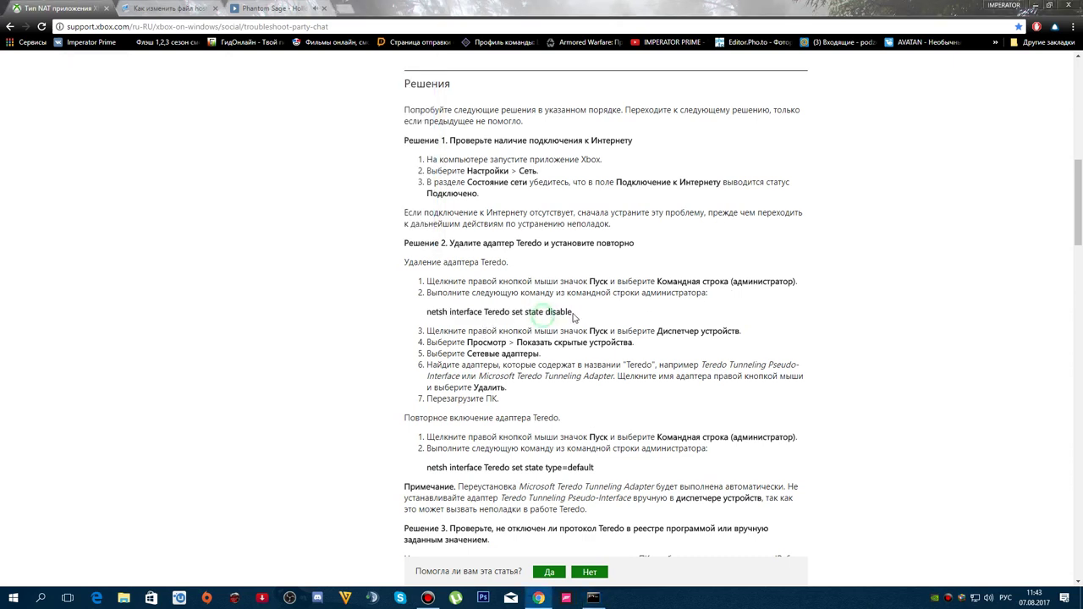
{"action": "left_click_drag", "start_coordinate": [578, 312], "coordinate": [426, 312]}
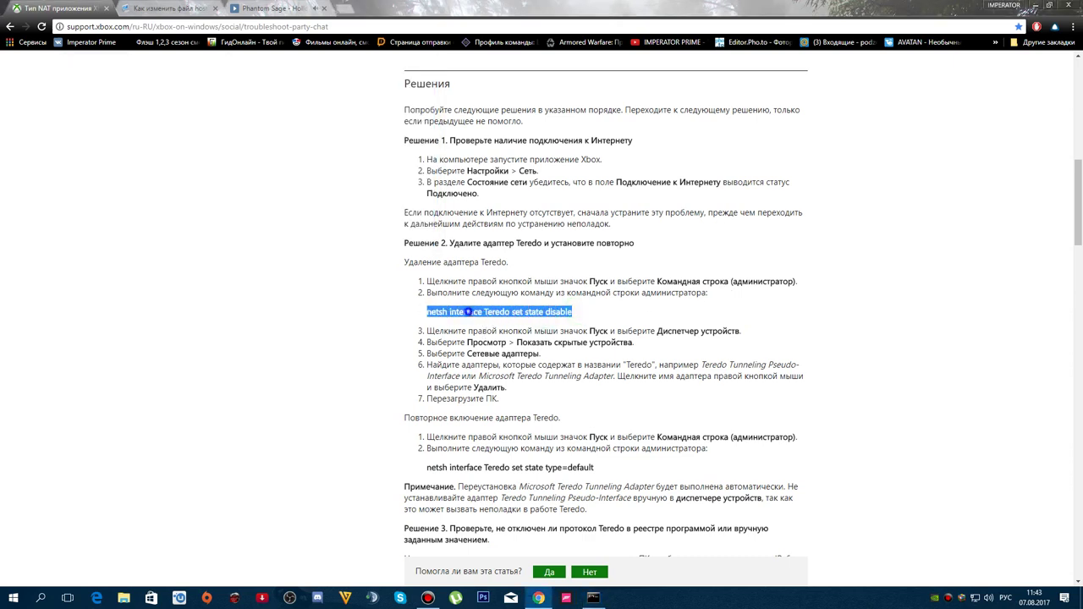
{"action": "right_click", "coordinate": [461, 310]}
{"action": "left_click", "coordinate": [499, 320]}
{"action": "double_click", "coordinate": [564, 6]}
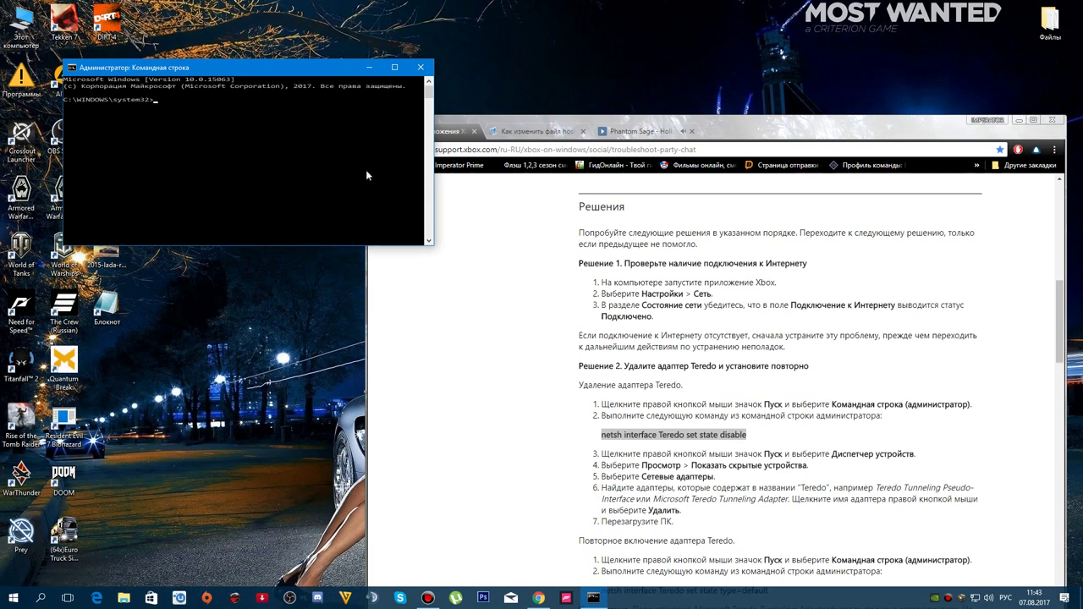
{"action": "left_click", "coordinate": [422, 68]}
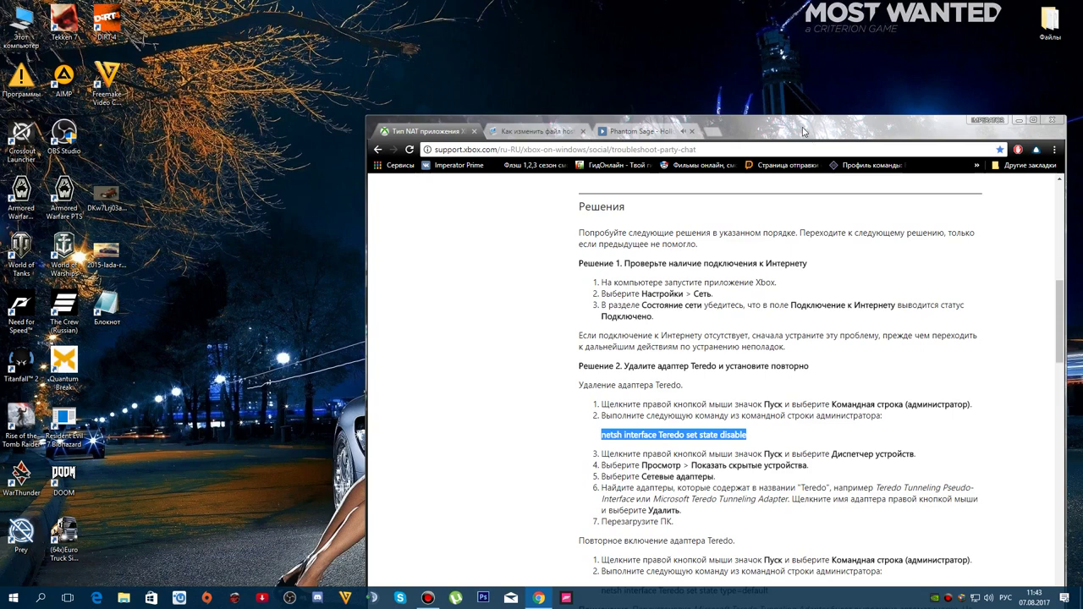
{"action": "double_click", "coordinate": [804, 131]}
Examine the re-enable command "netsh interface Teredo set state type=default" and the registry checks described in Solution 3
{"action": "scroll", "coordinate": [520, 231], "scroll_direction": "down", "scroll_amount": 2}
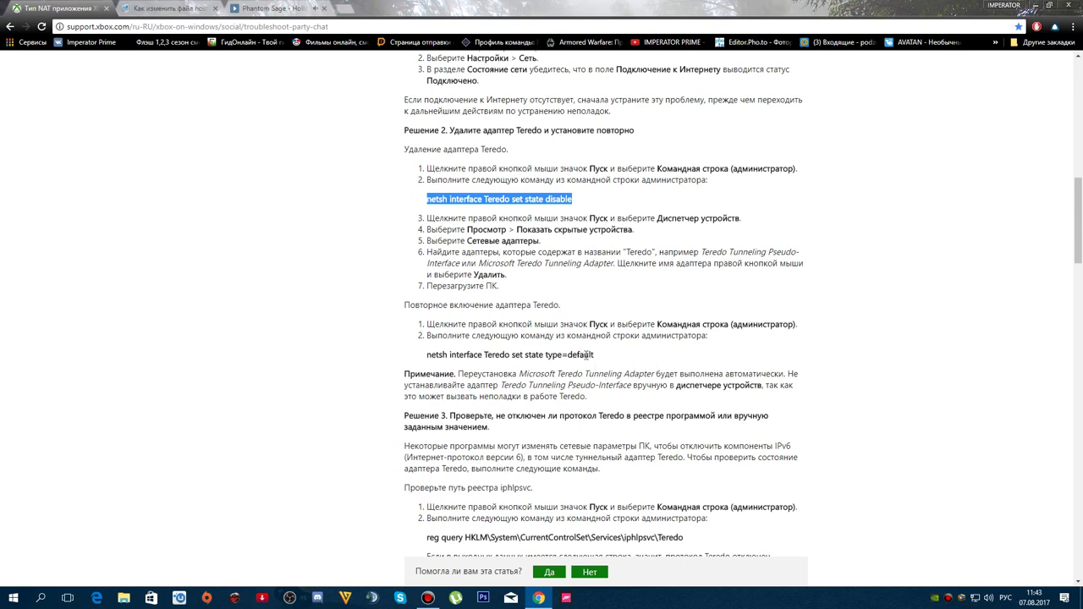
{"action": "left_click_drag", "start_coordinate": [594, 355], "coordinate": [422, 357]}
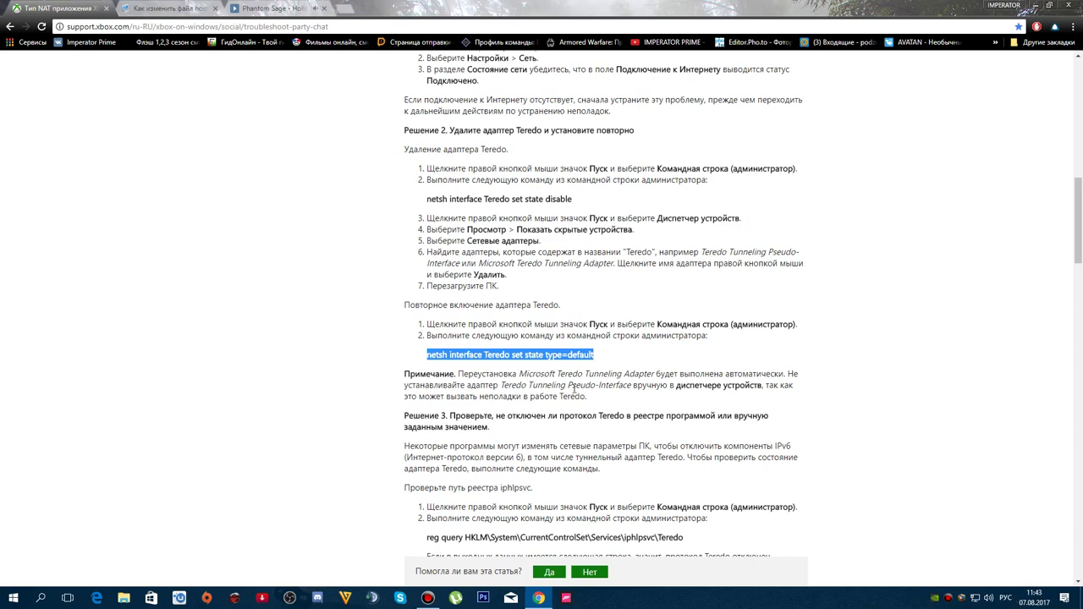
{"action": "scroll", "coordinate": [775, 379], "scroll_direction": "down", "scroll_amount": 5}
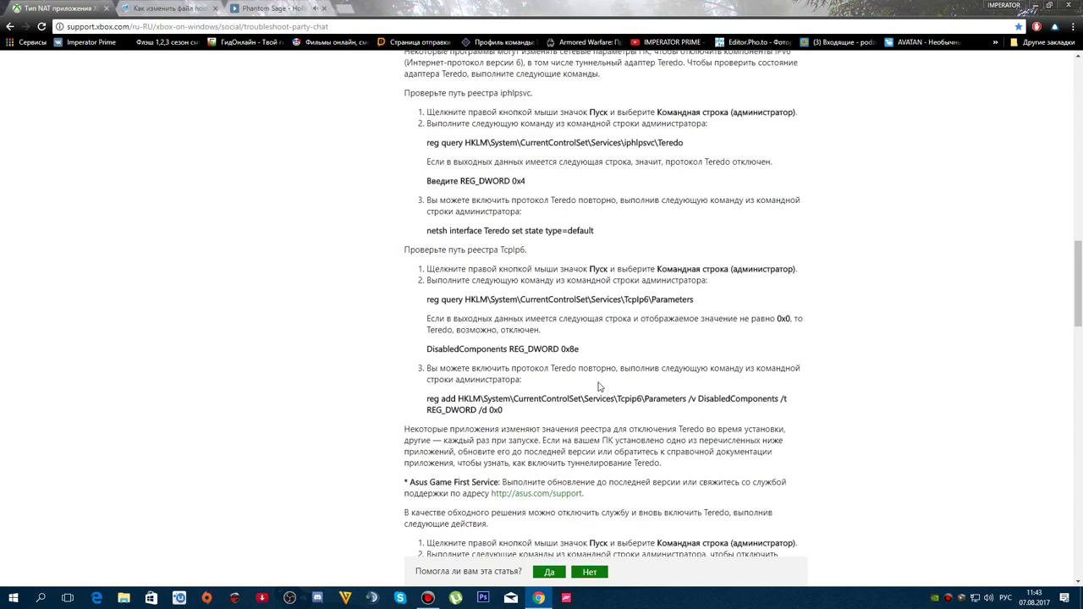
{"action": "scroll", "coordinate": [616, 419], "scroll_direction": "down", "scroll_amount": 1}
{"action": "scroll", "coordinate": [616, 420], "scroll_direction": "down", "scroll_amount": 1}
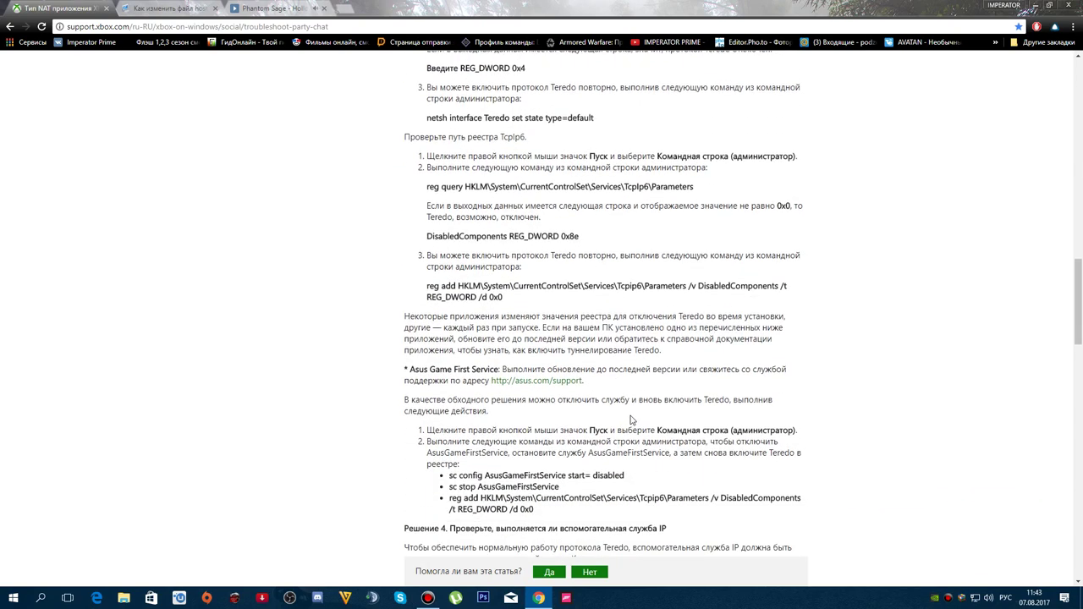
{"action": "scroll", "coordinate": [633, 422], "scroll_direction": "up", "scroll_amount": 3}
{"action": "scroll", "coordinate": [638, 369], "scroll_direction": "up", "scroll_amount": 3}
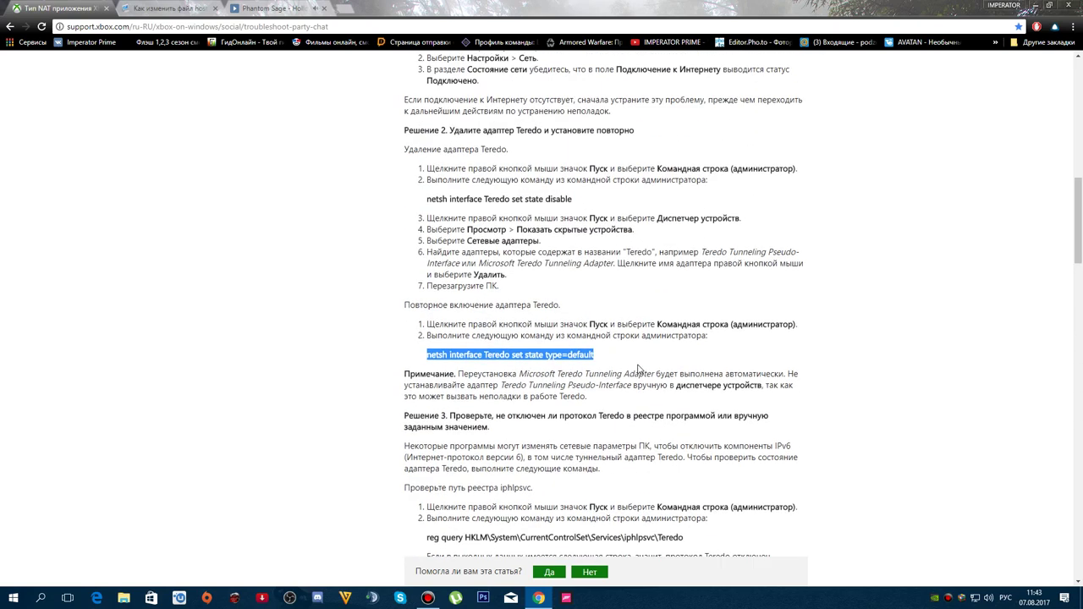
{"action": "scroll", "coordinate": [638, 370], "scroll_direction": "up", "scroll_amount": 1}
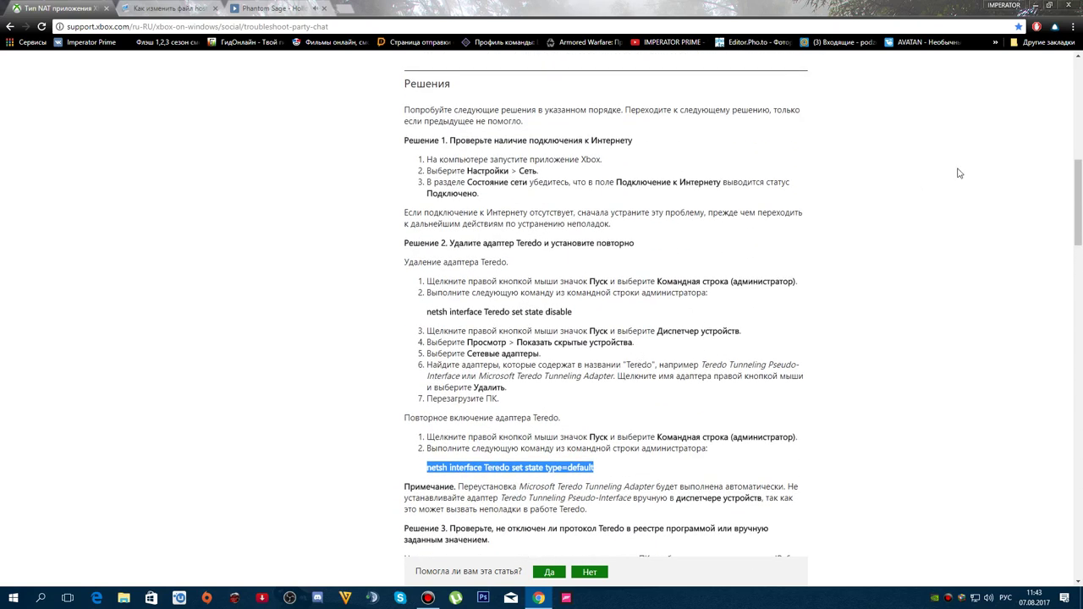
Restore the browser to a smaller window and open Device Manager through the computer's system properties
{"action": "double_click", "coordinate": [589, 6]}
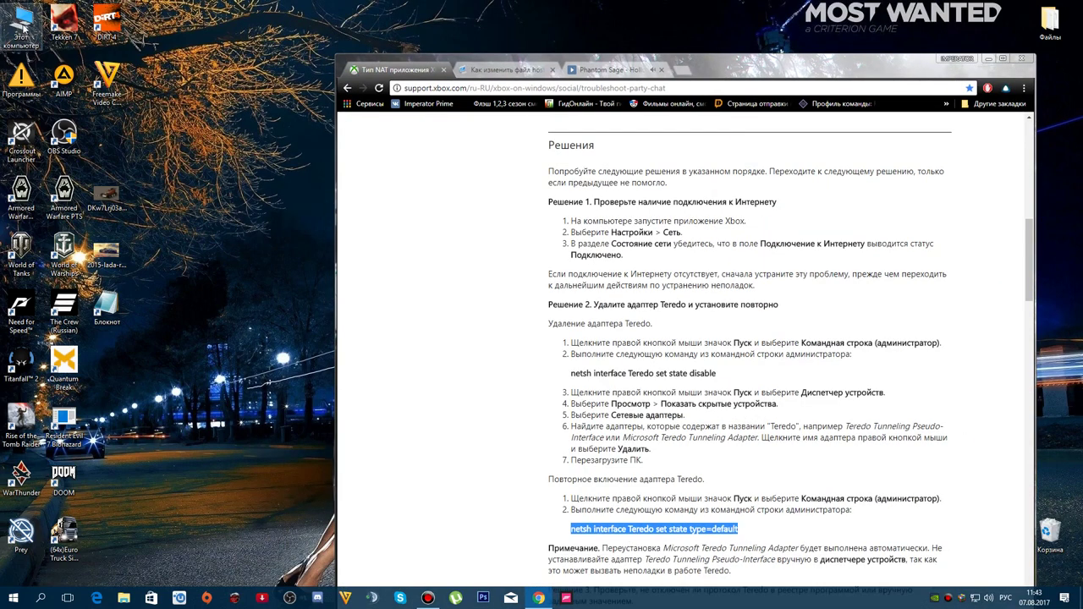
{"action": "right_click", "coordinate": [23, 26]}
{"action": "left_click", "coordinate": [56, 156]}
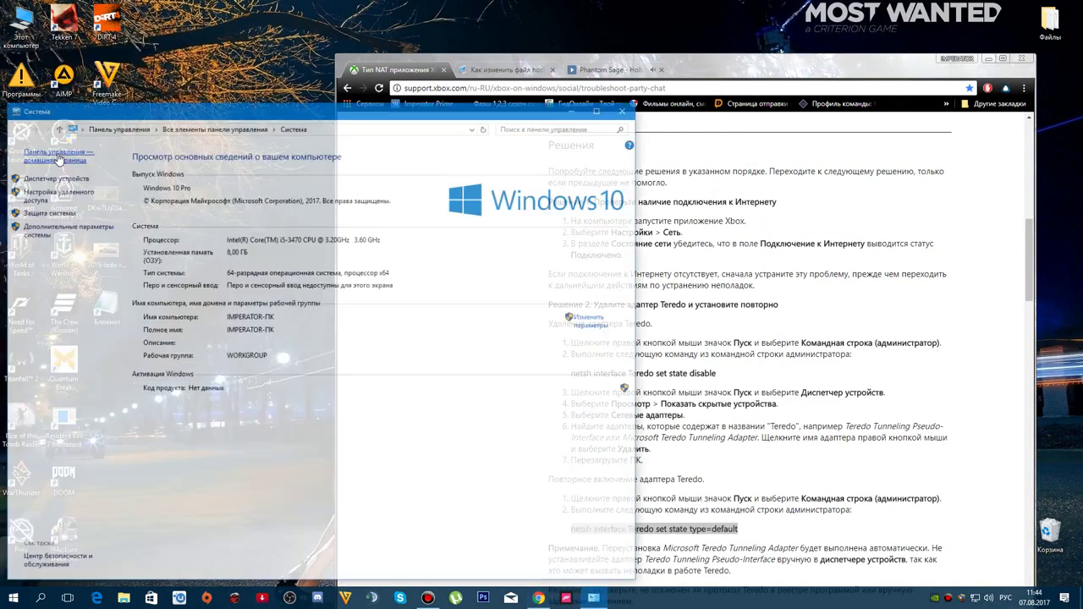
{"action": "left_click", "coordinate": [55, 178]}
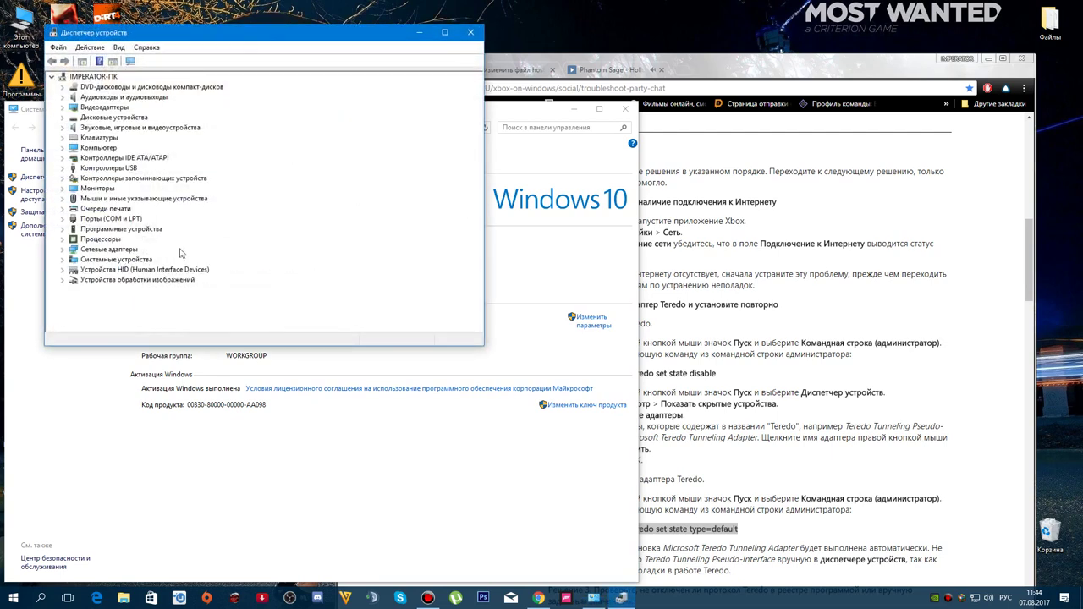
Expand Сетевые адаптеры and show hidden devices to locate the Teredo Tunneling Pseudo-Interface adapter
{"action": "double_click", "coordinate": [114, 250]}
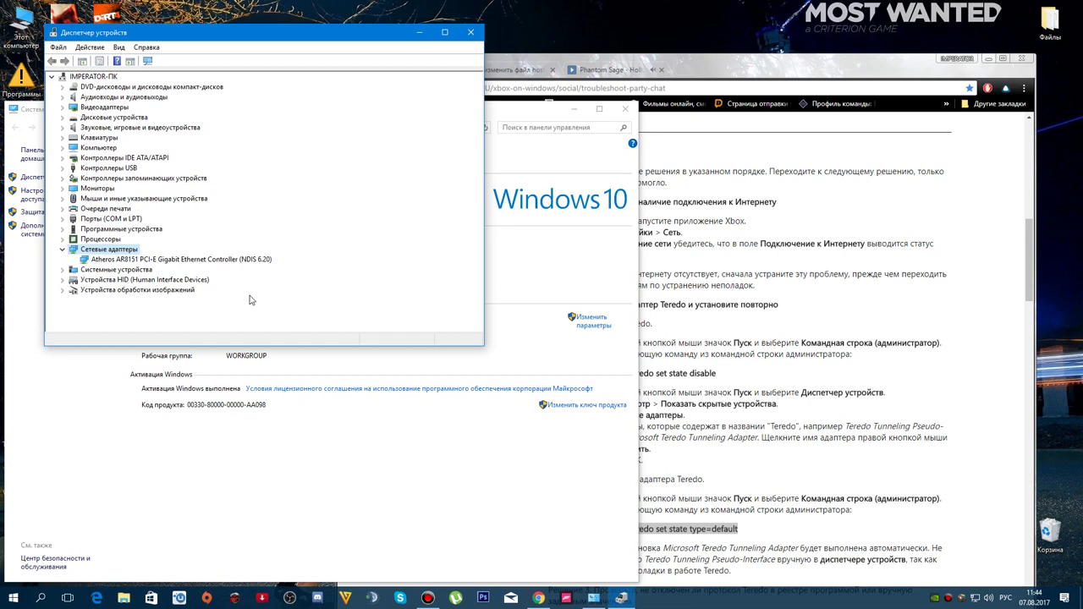
{"action": "left_click", "coordinate": [119, 47]}
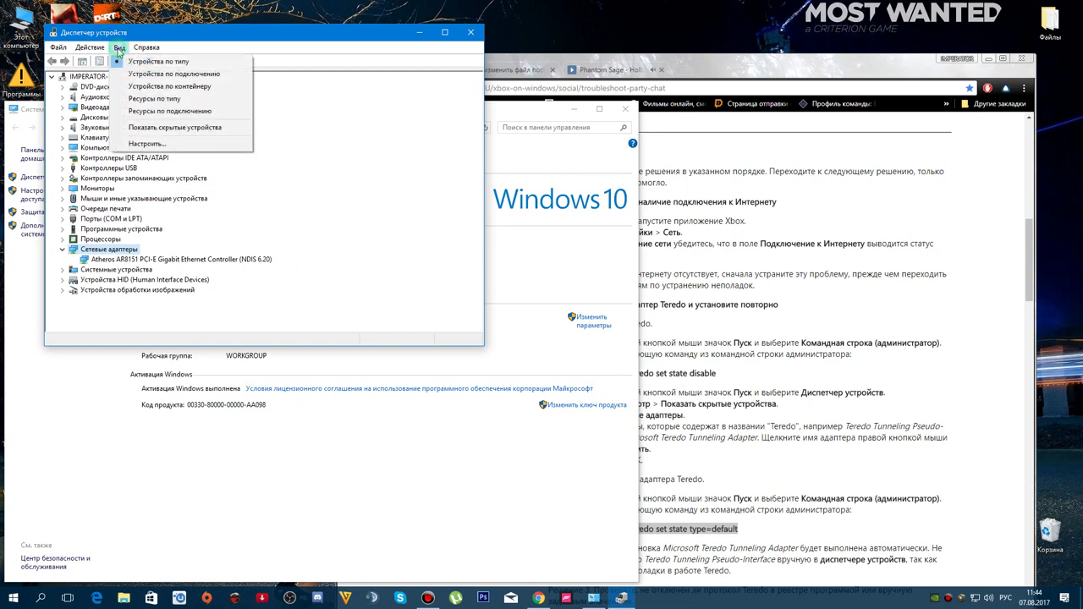
{"action": "left_click", "coordinate": [173, 128]}
{"action": "scroll", "coordinate": [205, 306], "scroll_direction": "down", "scroll_amount": 2}
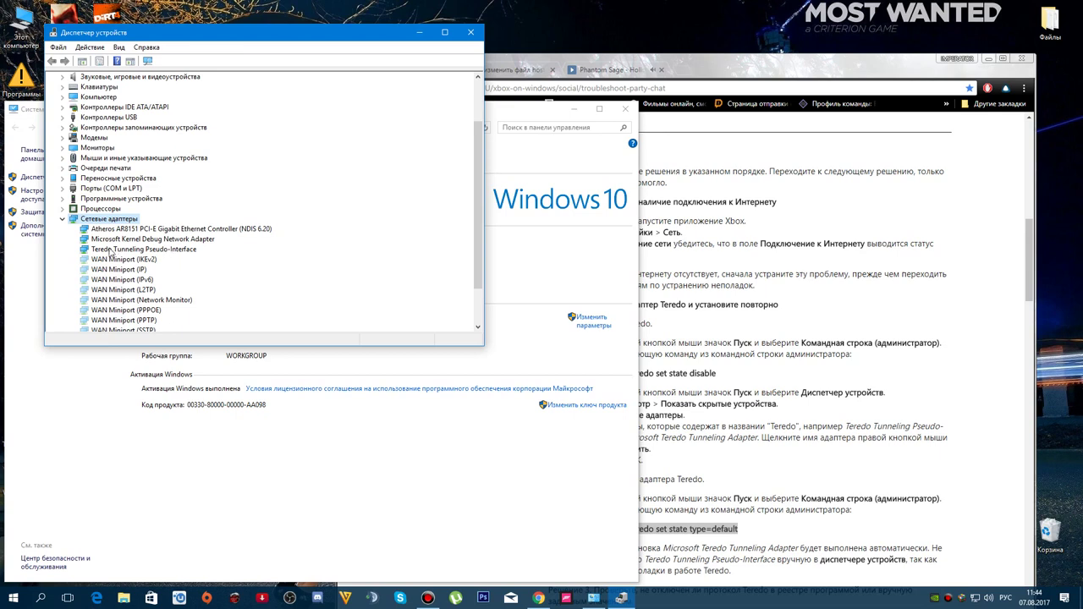
Close Device Manager and the system properties window, leaving the browser with the Xbox support article in a smaller window
{"action": "scroll", "coordinate": [174, 264], "scroll_direction": "down", "scroll_amount": 2}
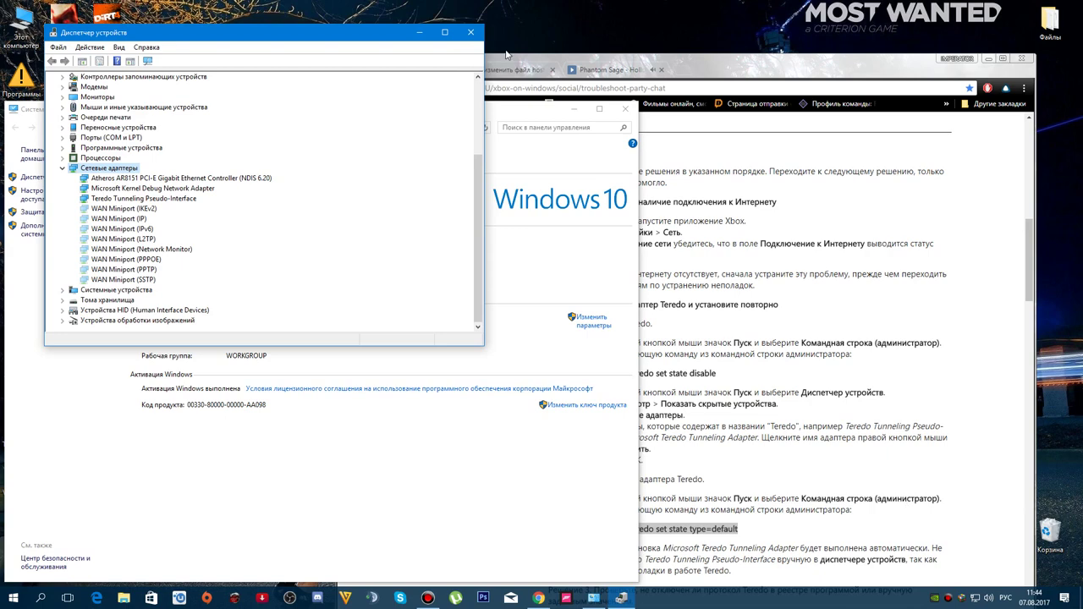
{"action": "left_click", "coordinate": [470, 34]}
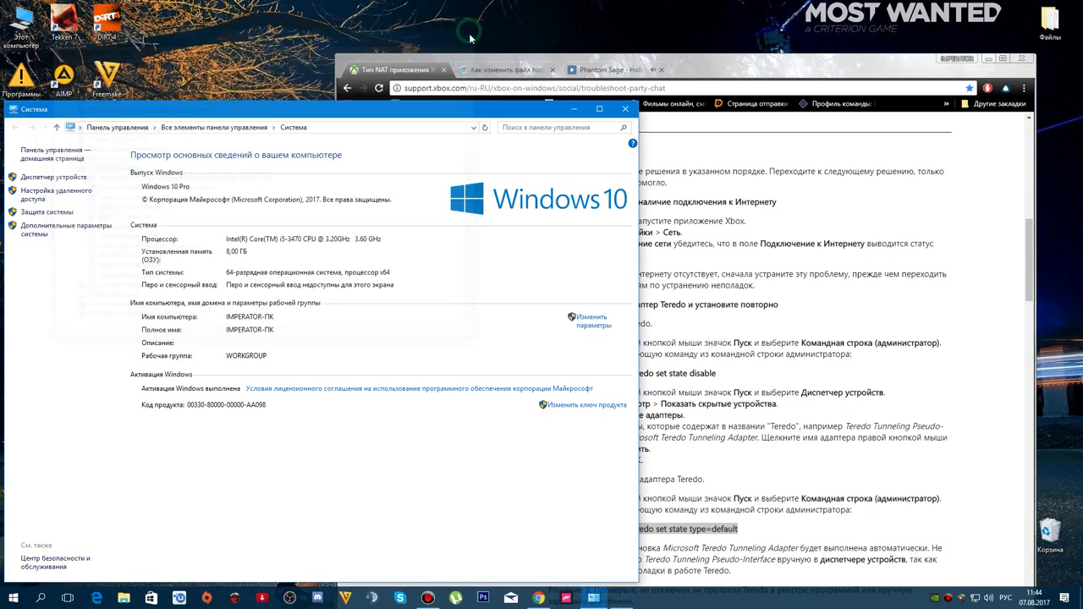
{"action": "left_click", "coordinate": [626, 111]}
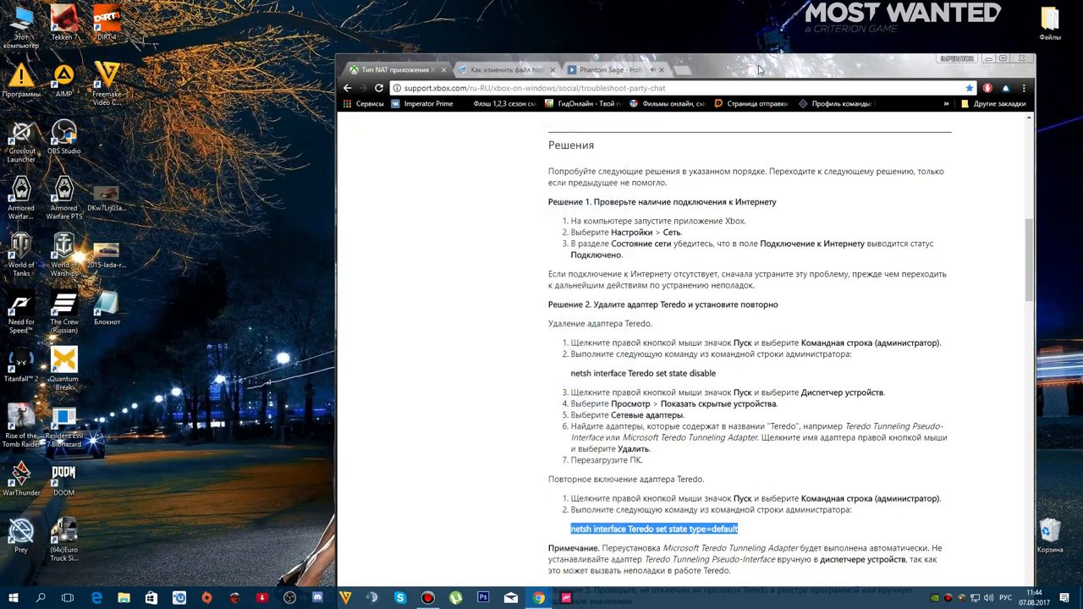
{"action": "left_click_drag", "start_coordinate": [760, 70], "coordinate": [605, 5]}
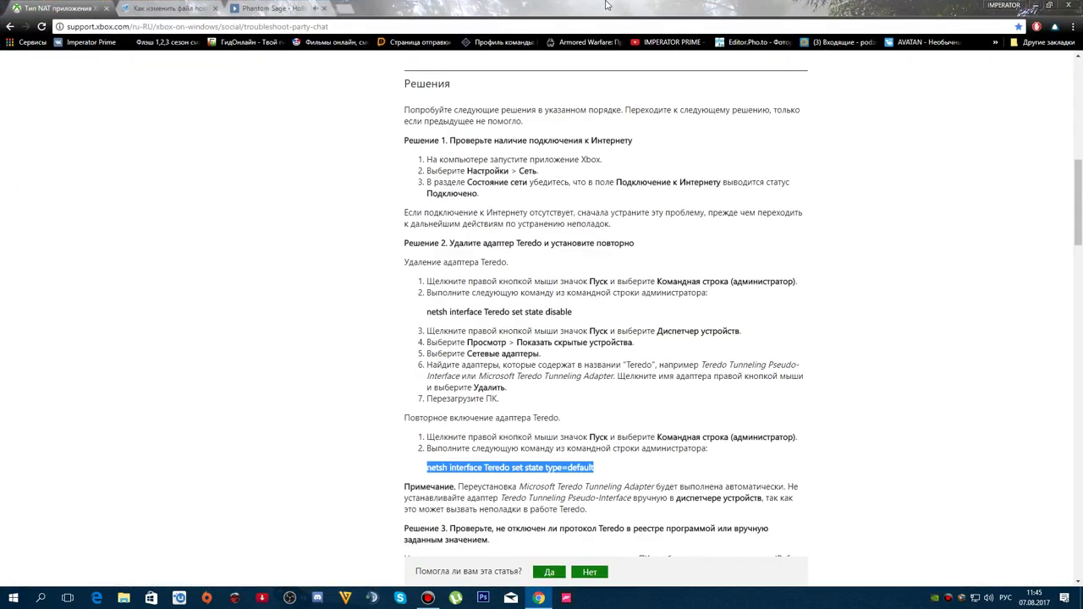
{"action": "double_click", "coordinate": [572, 6]}
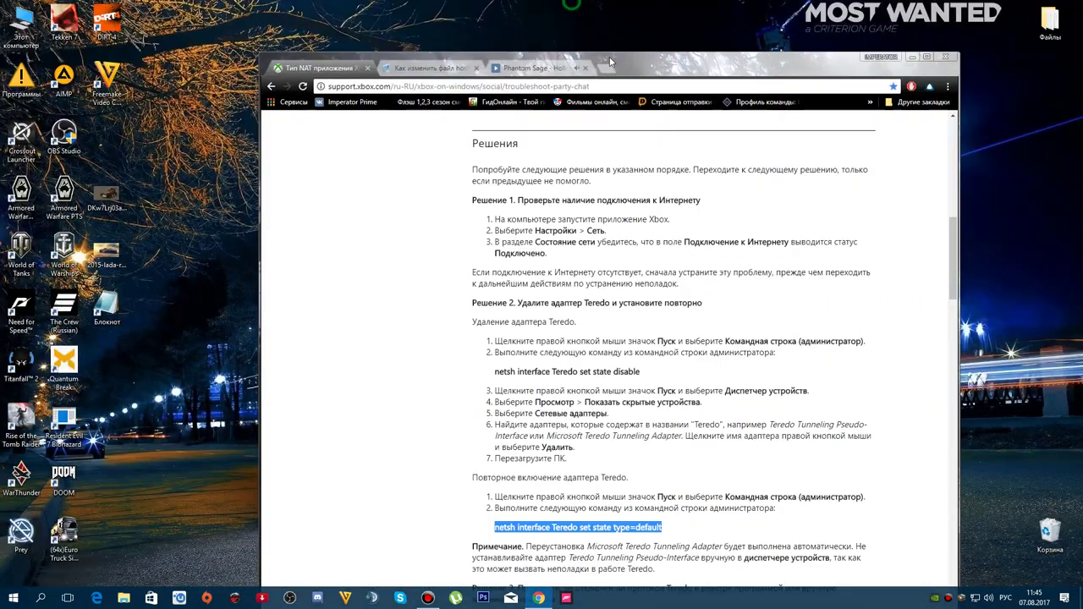
Open the folder C:\Windows\System32\drivers\etc in File Explorer
{"action": "left_click", "coordinate": [23, 35]}
{"action": "double_click", "coordinate": [24, 36]}
{"action": "double_click", "coordinate": [576, 207]}
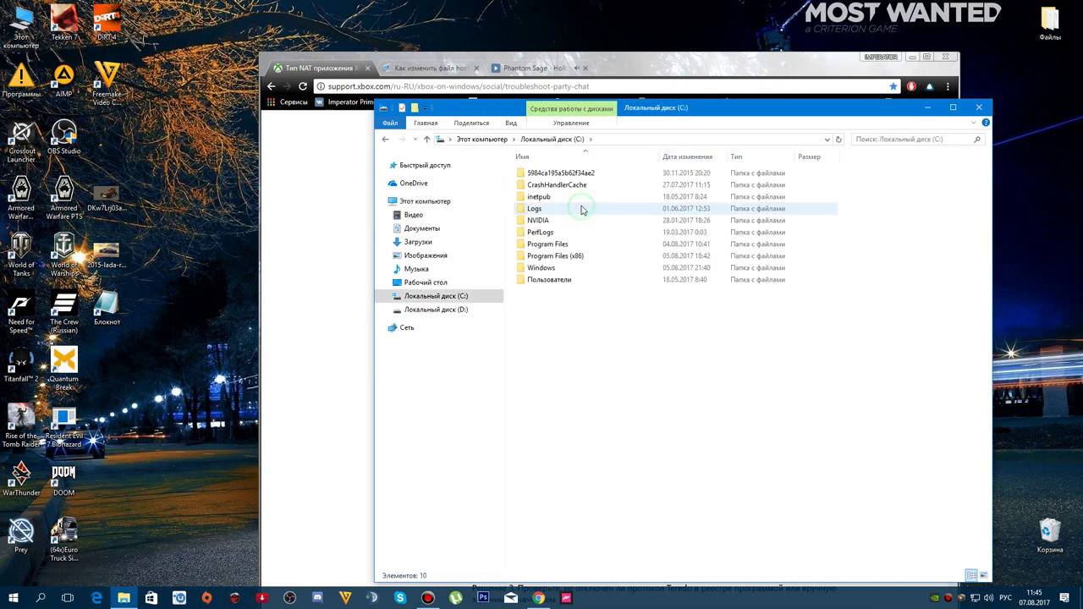
{"action": "double_click", "coordinate": [544, 267]}
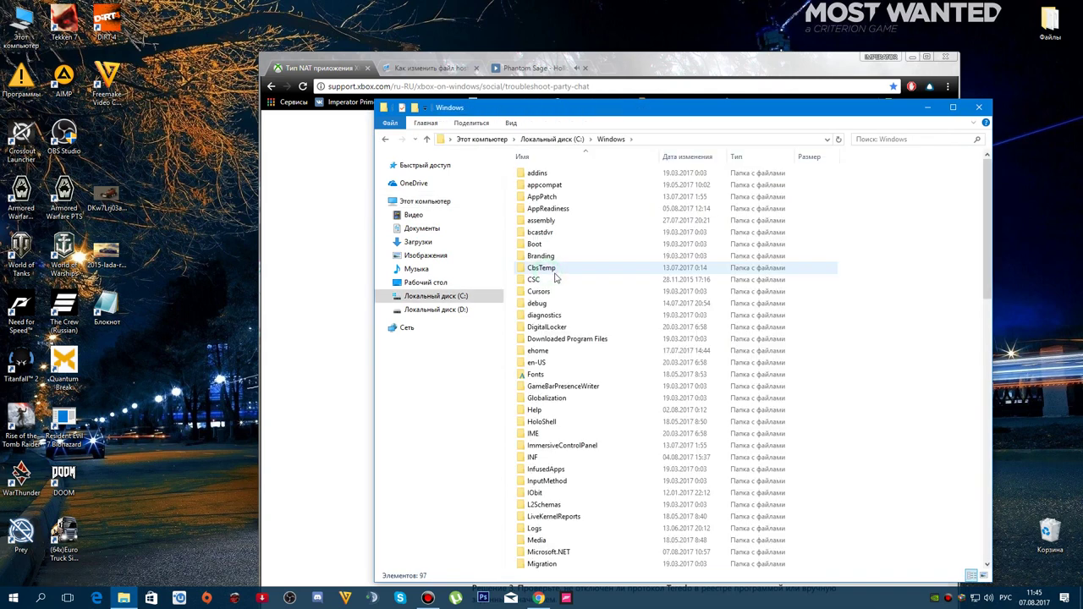
{"action": "scroll", "coordinate": [639, 439], "scroll_direction": "down", "scroll_amount": 6}
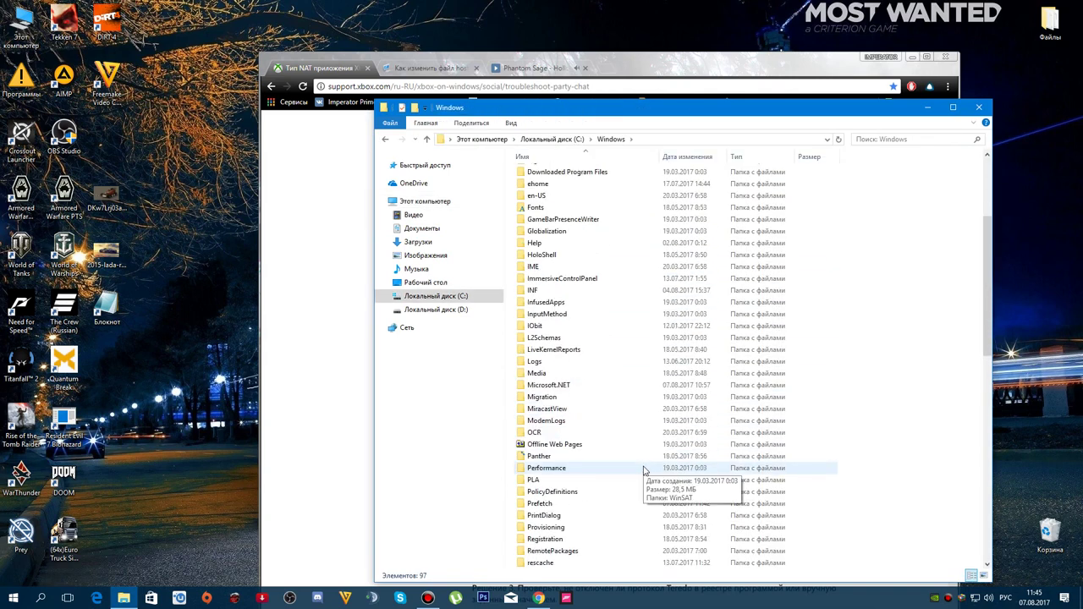
{"action": "scroll", "coordinate": [641, 474], "scroll_direction": "down", "scroll_amount": 5}
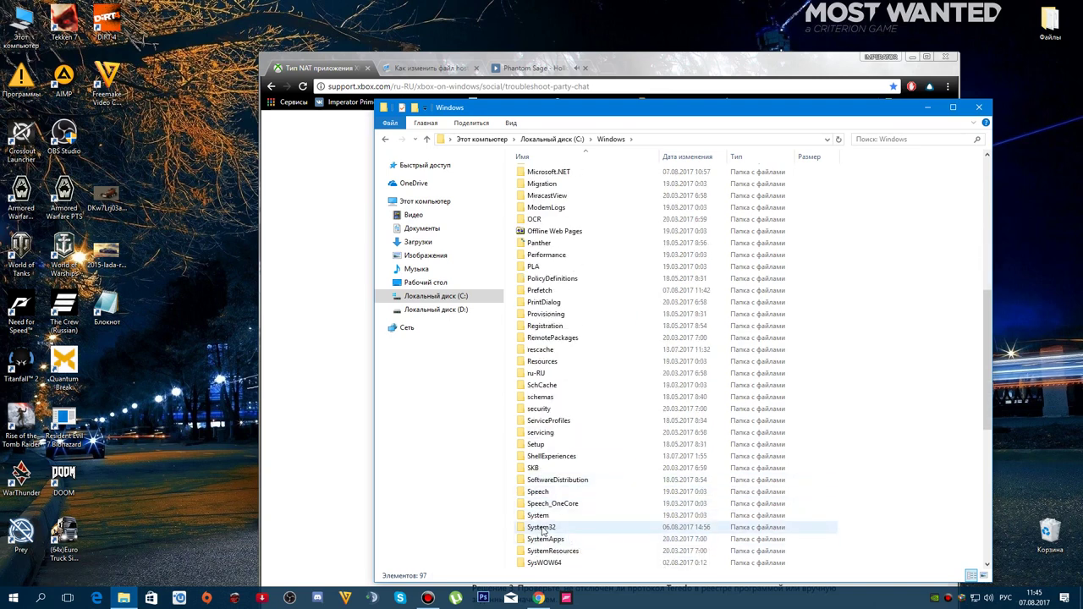
{"action": "double_click", "coordinate": [542, 529]}
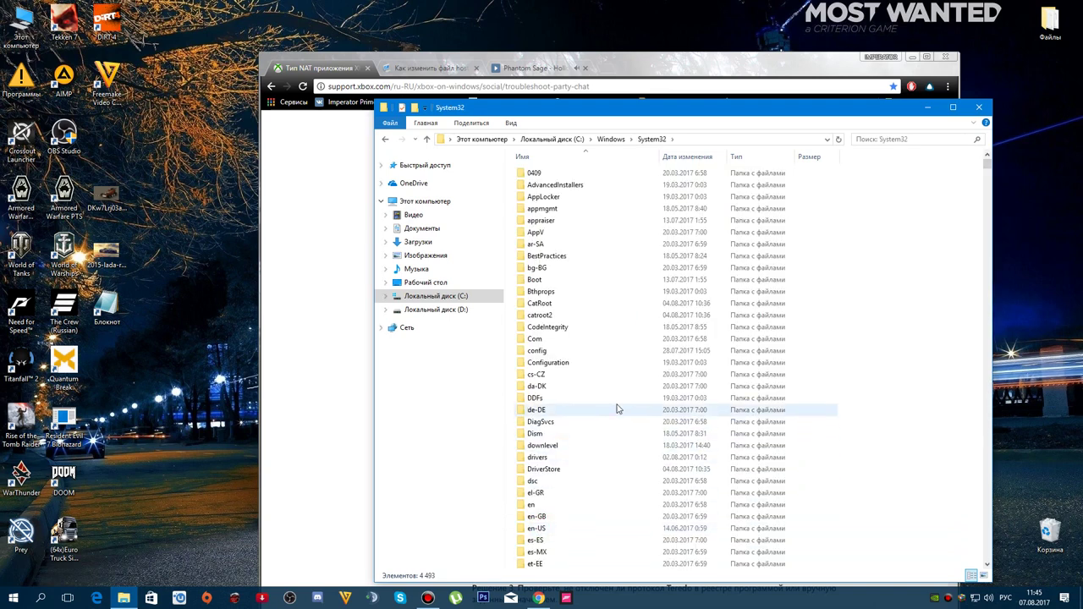
{"action": "double_click", "coordinate": [538, 457]}
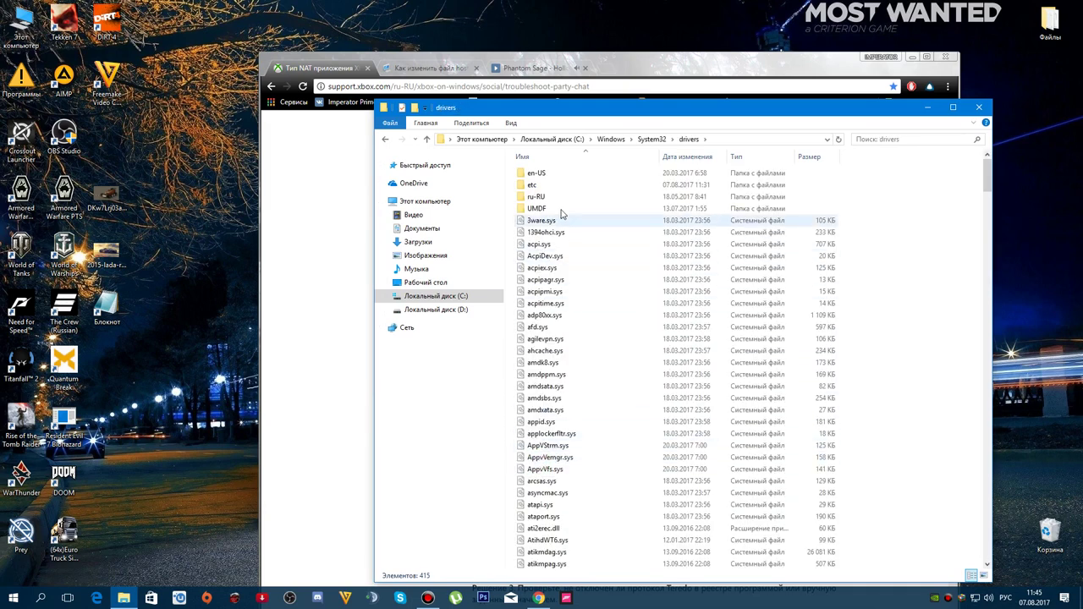
{"action": "double_click", "coordinate": [538, 187]}
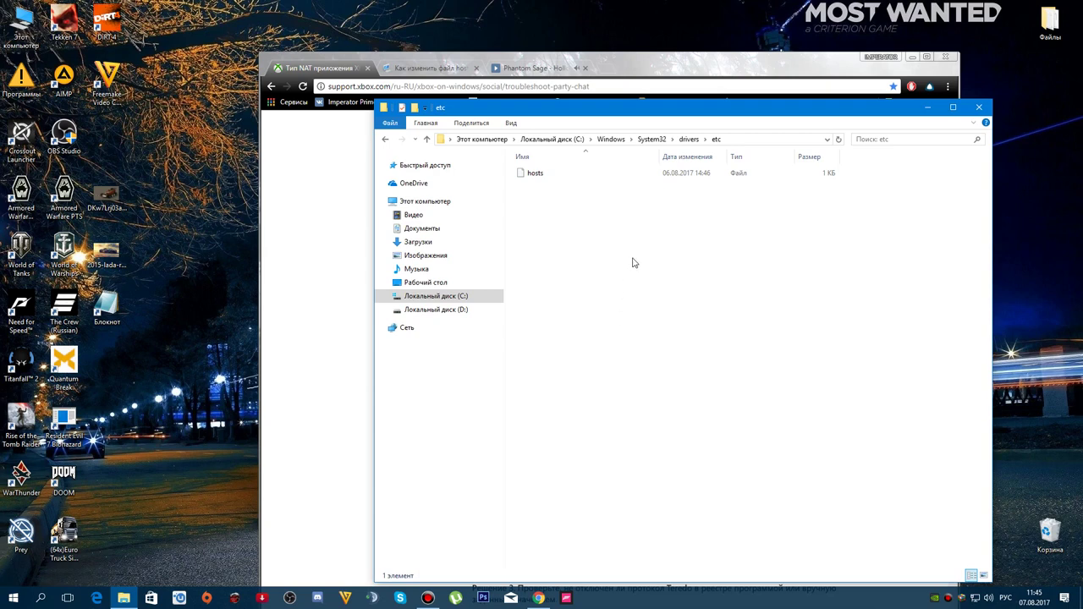
Open the hosts file with Блокнот, examine its contents in a maximized window, and close it
{"action": "double_click", "coordinate": [546, 177]}
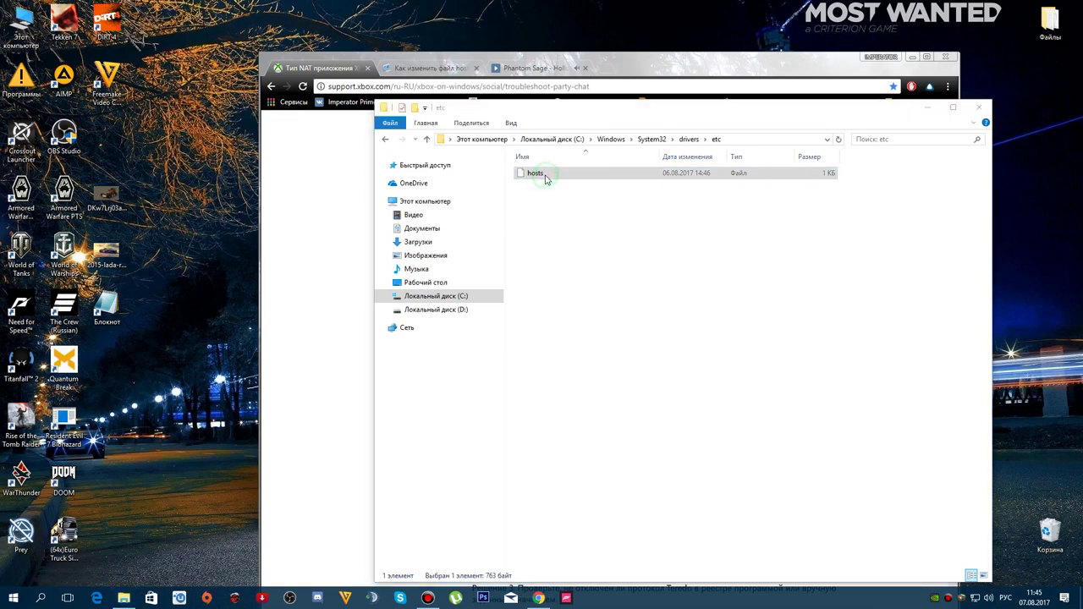
{"action": "left_click", "coordinate": [486, 329]}
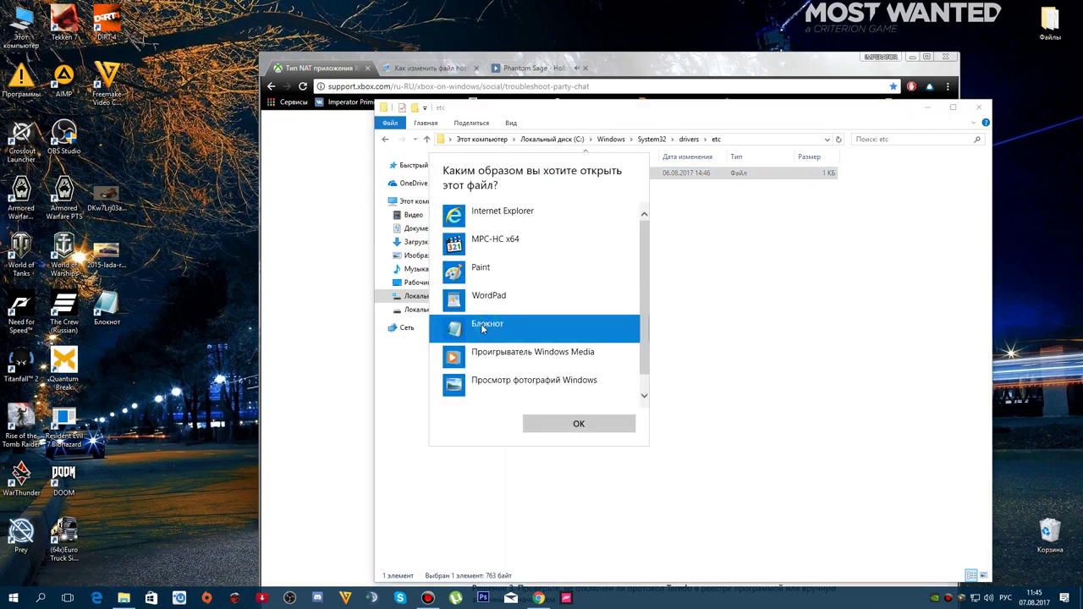
{"action": "left_click", "coordinate": [578, 426]}
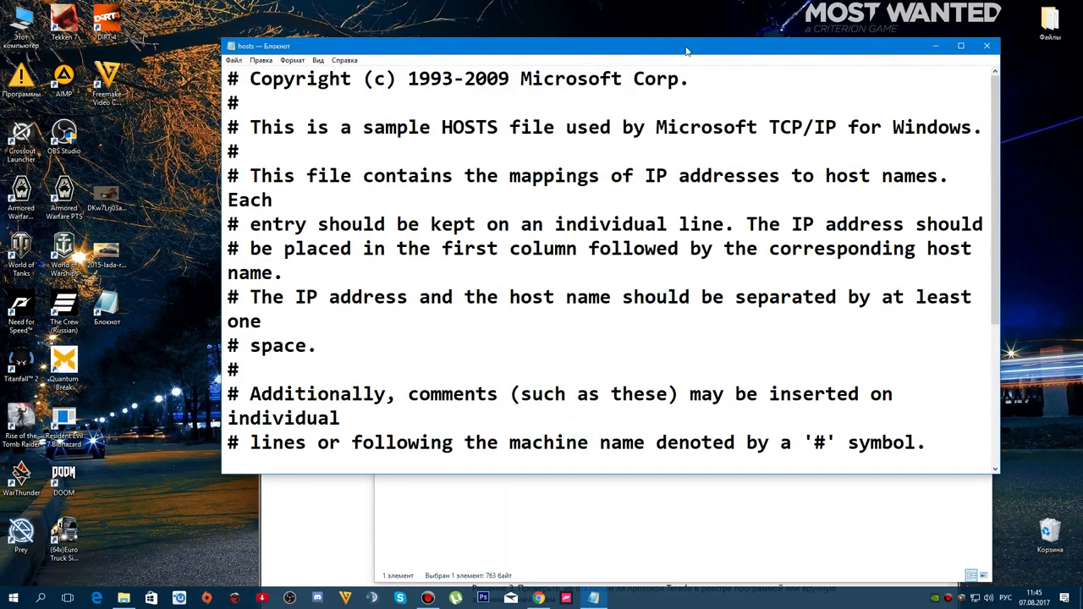
{"action": "left_click_drag", "start_coordinate": [684, 48], "coordinate": [670, 5]}
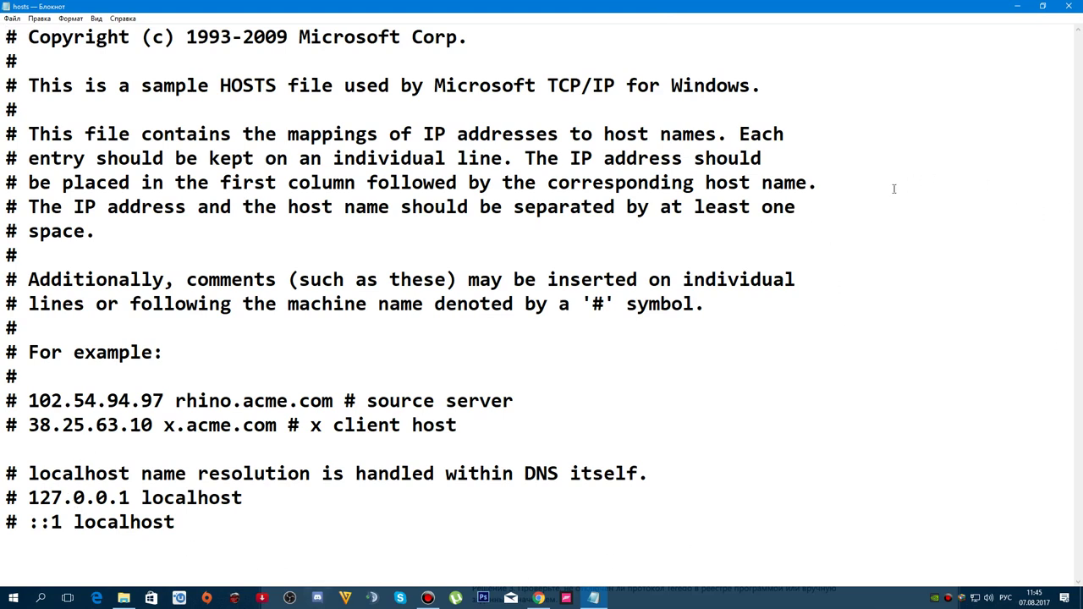
{"action": "left_click", "coordinate": [1070, 8]}
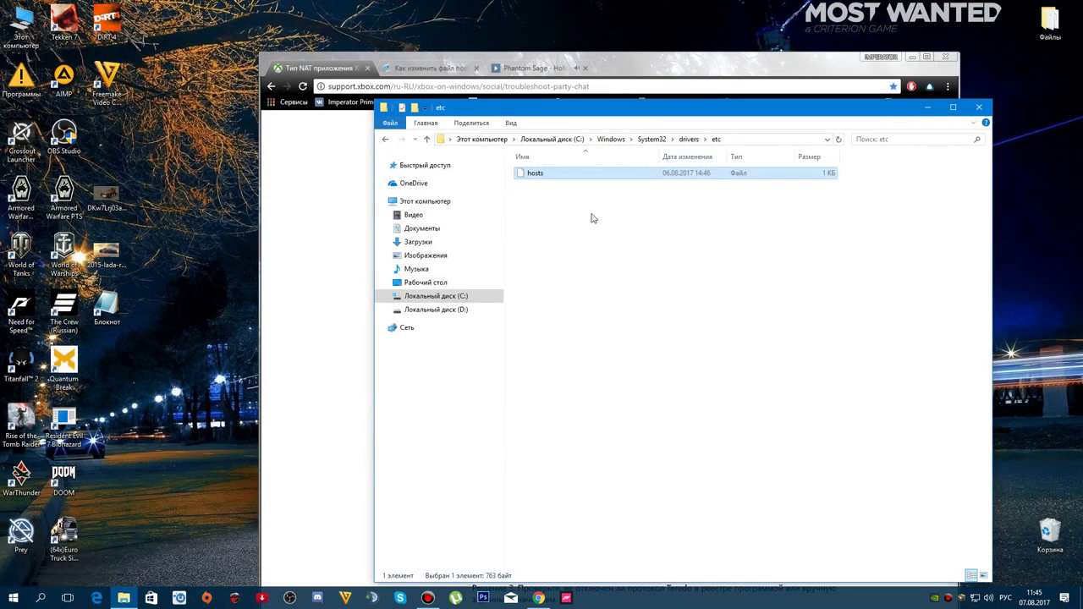
{"action": "right_click", "coordinate": [592, 218]}
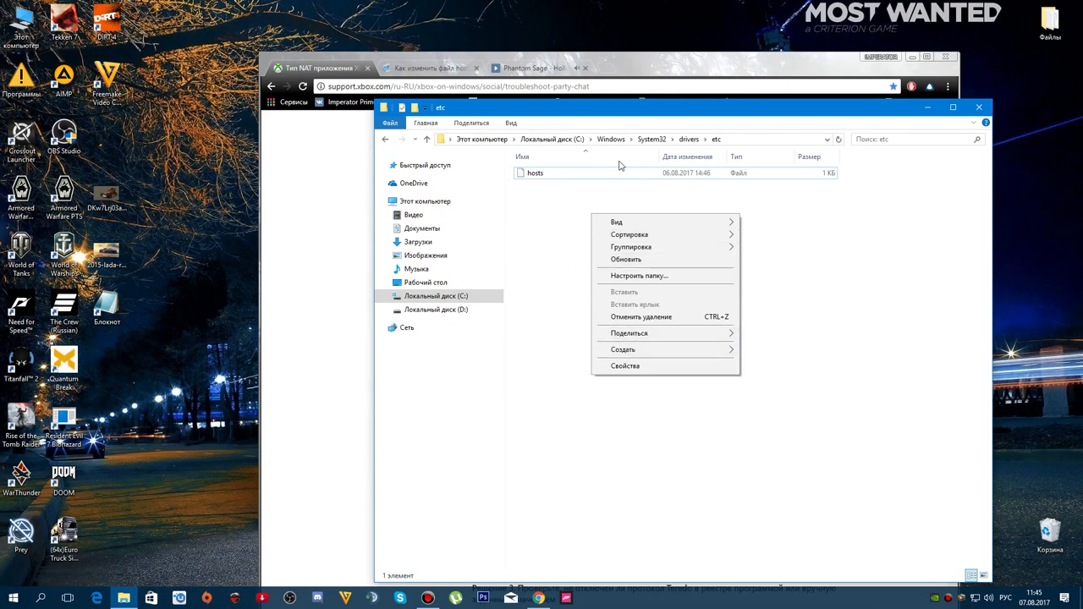
{"action": "left_click", "coordinate": [517, 126]}
{"action": "left_click", "coordinate": [518, 126]}
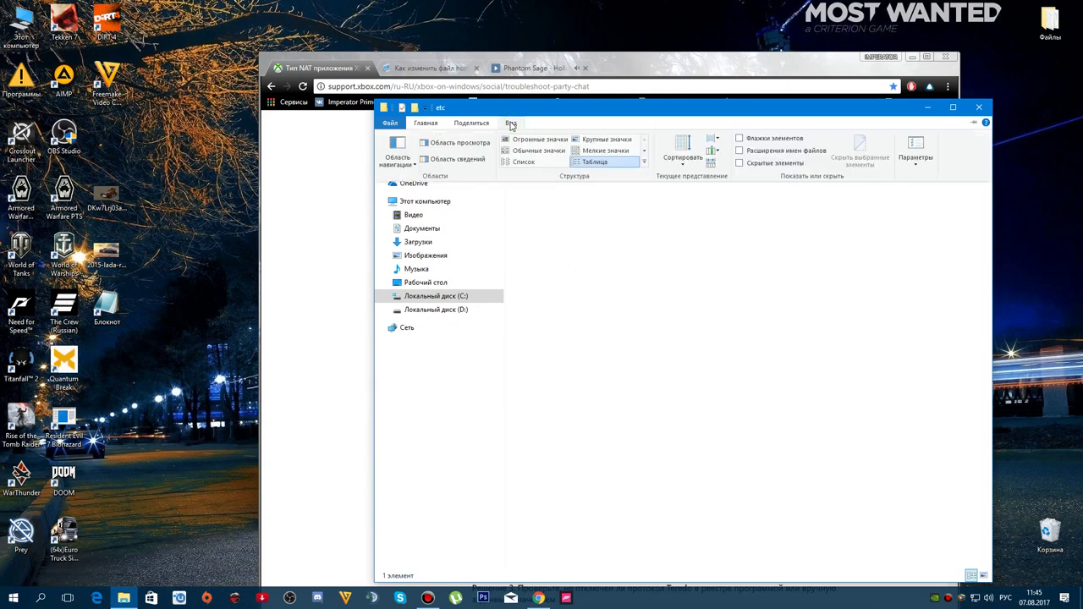
{"action": "left_click", "coordinate": [511, 124]}
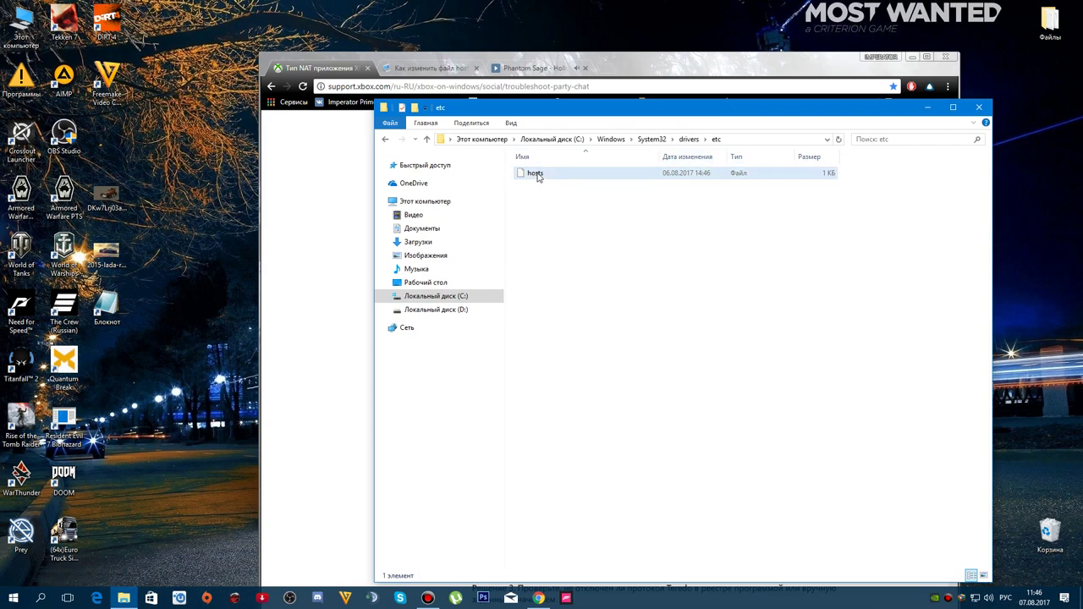
Shift the etc folder window aside and open Панель управления by searching Windows for "панель"
{"action": "left_click_drag", "start_coordinate": [773, 109], "coordinate": [844, 108]}
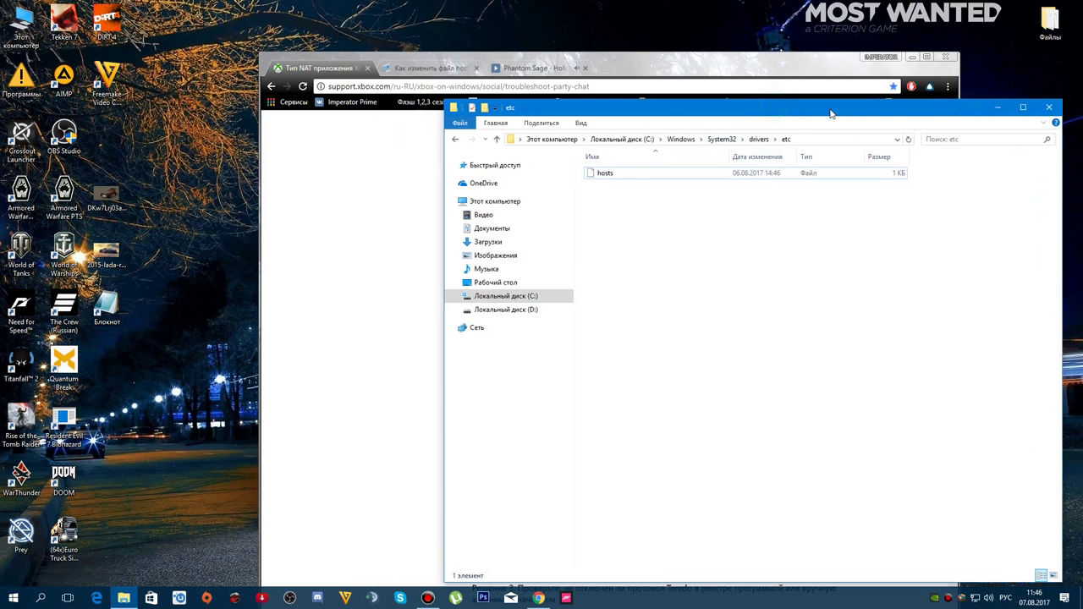
{"action": "left_click", "coordinate": [40, 598]}
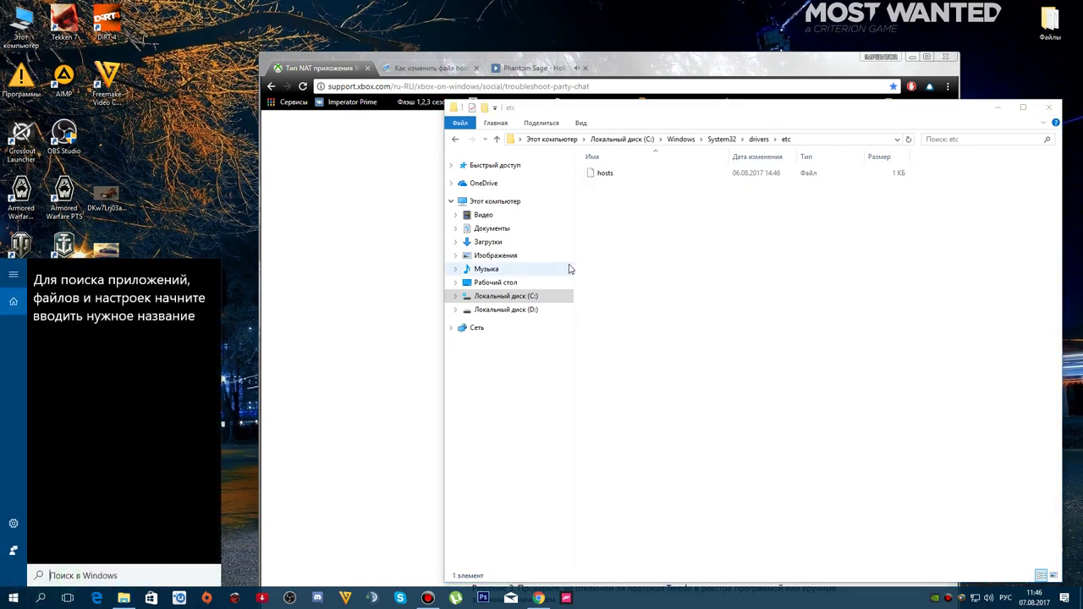
{"action": "type", "text": "панель"}
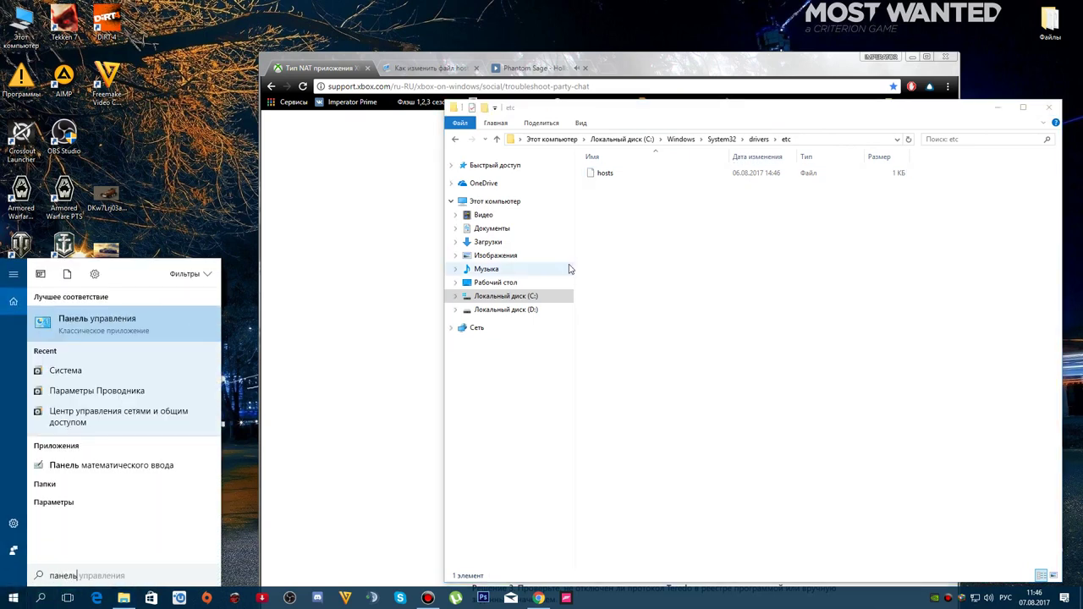
{"action": "right_click", "coordinate": [75, 321]}
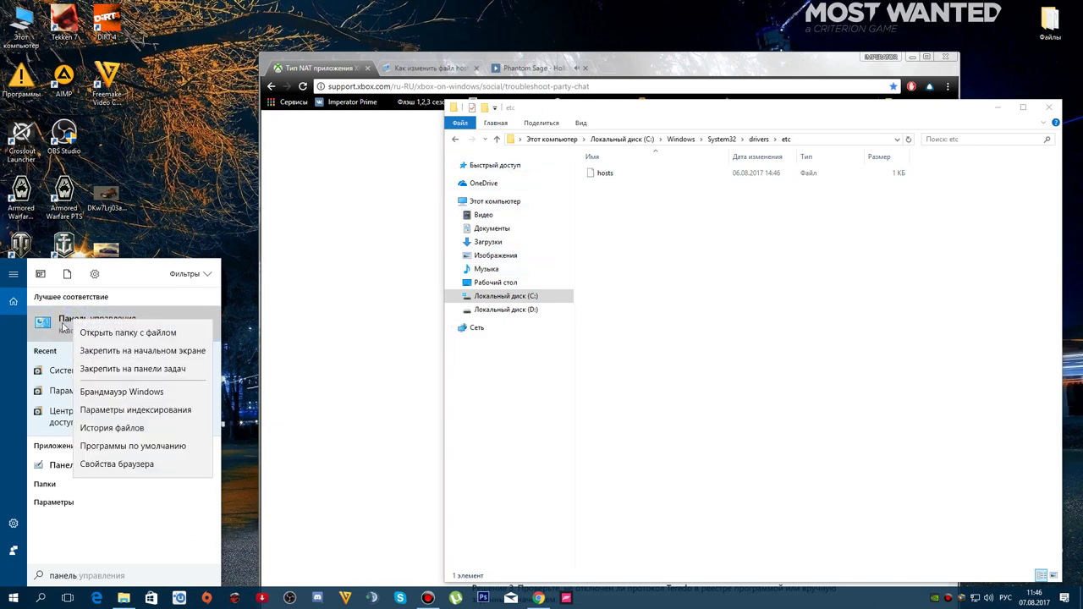
{"action": "left_click", "coordinate": [64, 326]}
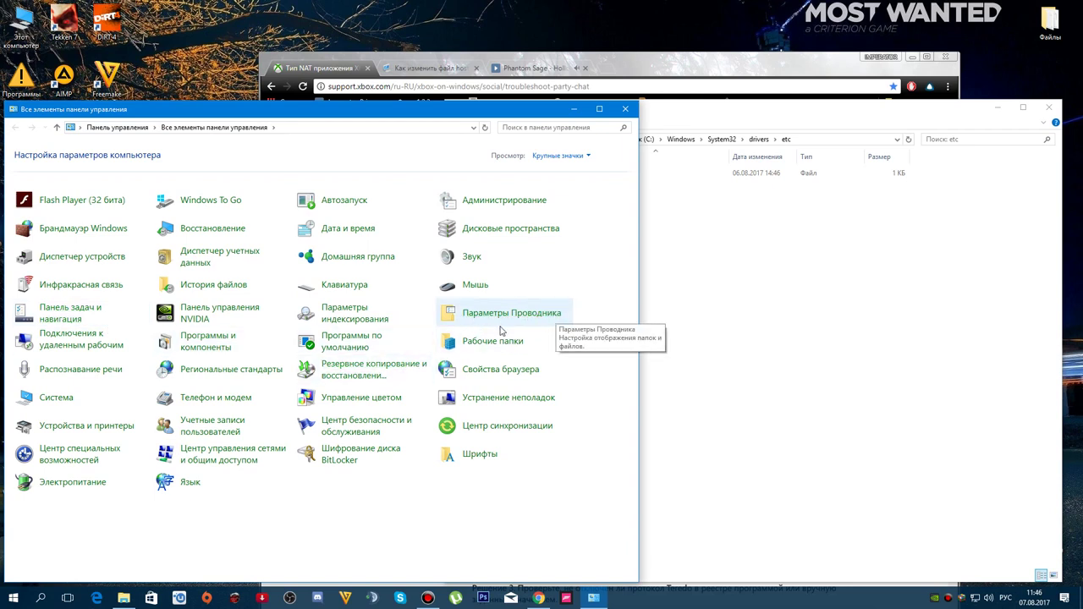
Turn off "Скрывать расширения для зарегистрированных типов файлов" in Параметры Проводника and apply the change
{"action": "left_click", "coordinate": [523, 314]}
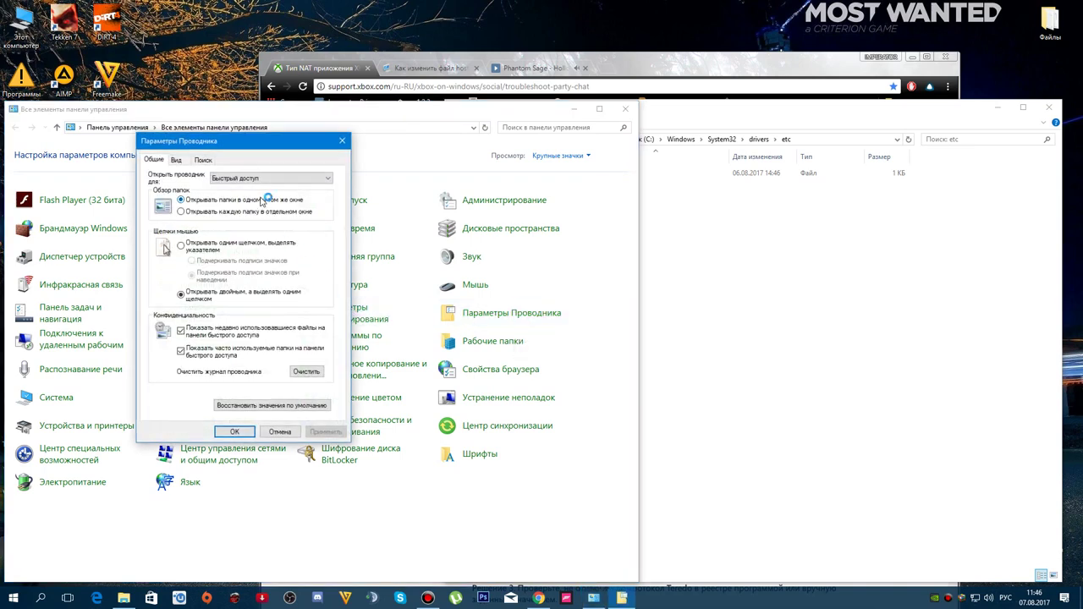
{"action": "left_click", "coordinate": [176, 160]}
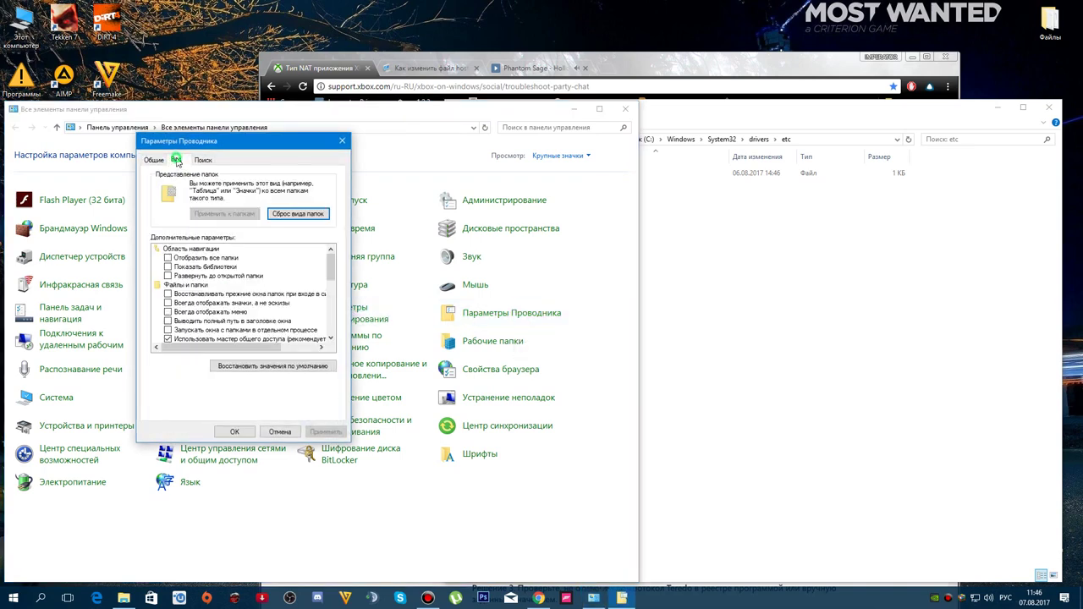
{"action": "left_click_drag", "start_coordinate": [331, 268], "coordinate": [341, 340]}
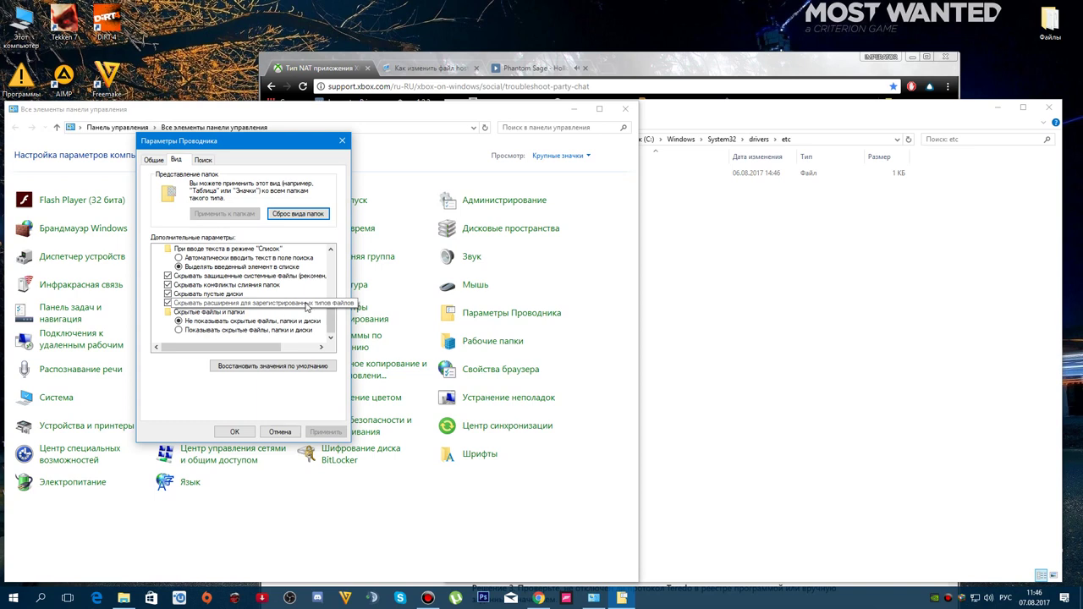
{"action": "left_click", "coordinate": [177, 303]}
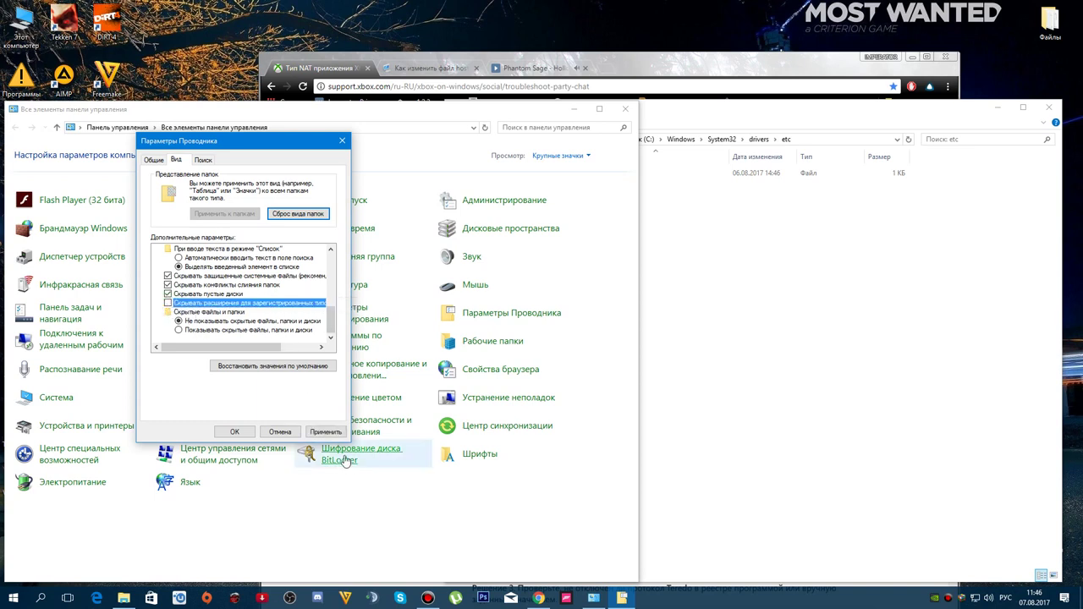
{"action": "left_click", "coordinate": [326, 431]}
{"action": "left_click", "coordinate": [231, 436]}
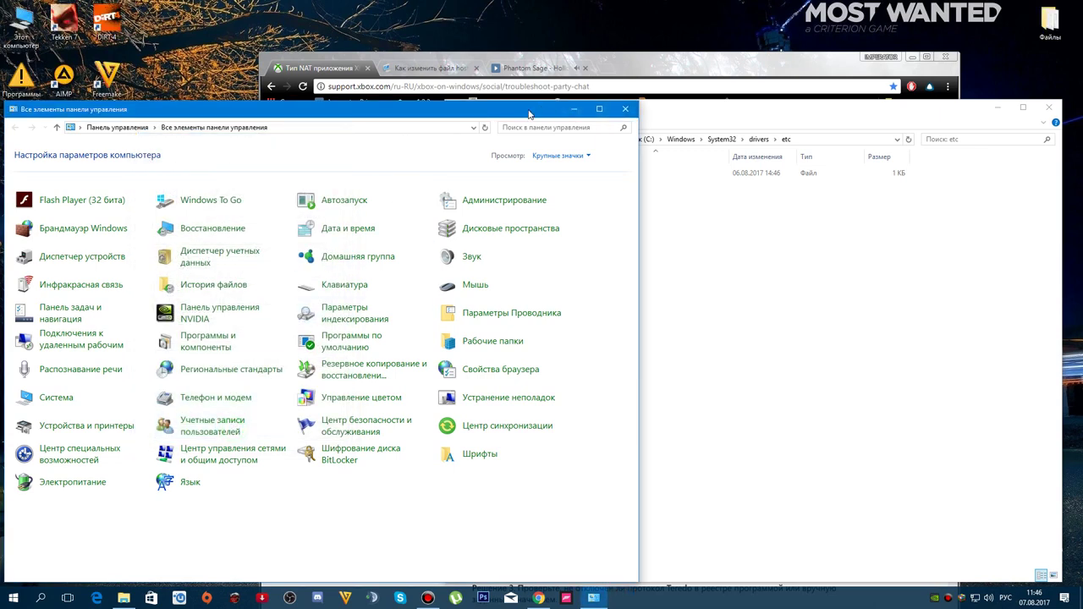
Minimize the Control Panel and browser windows and create a new text document on the desktop
{"action": "left_click_drag", "start_coordinate": [523, 112], "coordinate": [628, 376]}
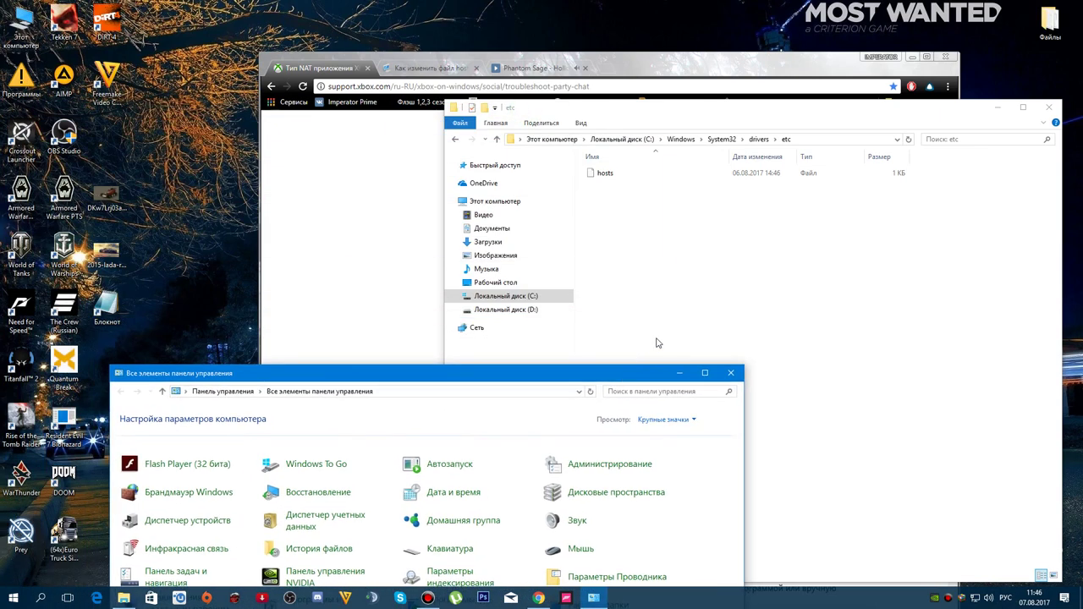
{"action": "left_click", "coordinate": [679, 373]}
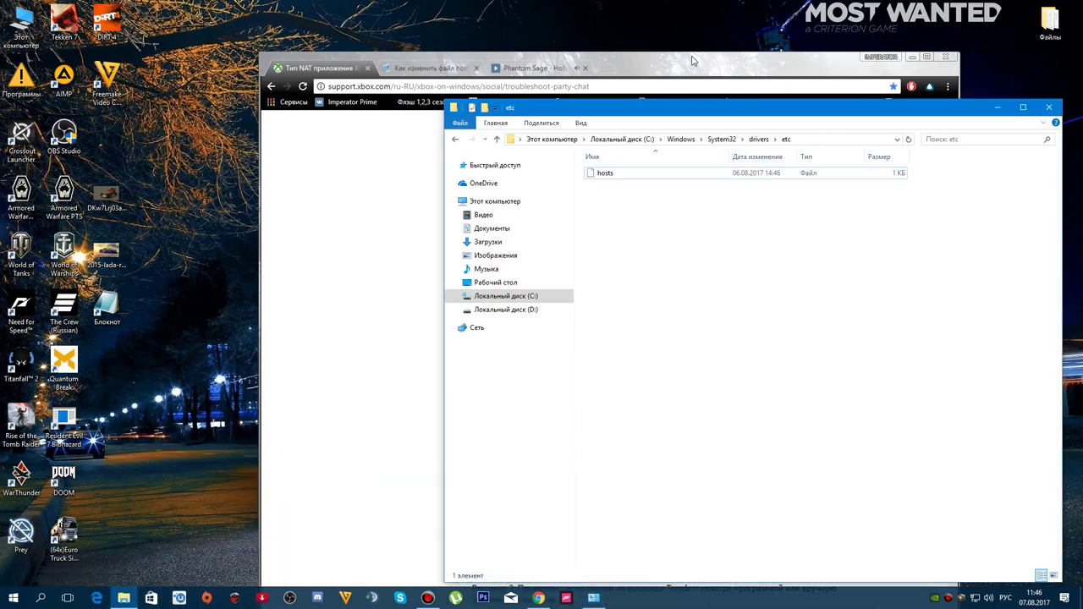
{"action": "left_click", "coordinate": [912, 57]}
{"action": "right_click", "coordinate": [194, 83]}
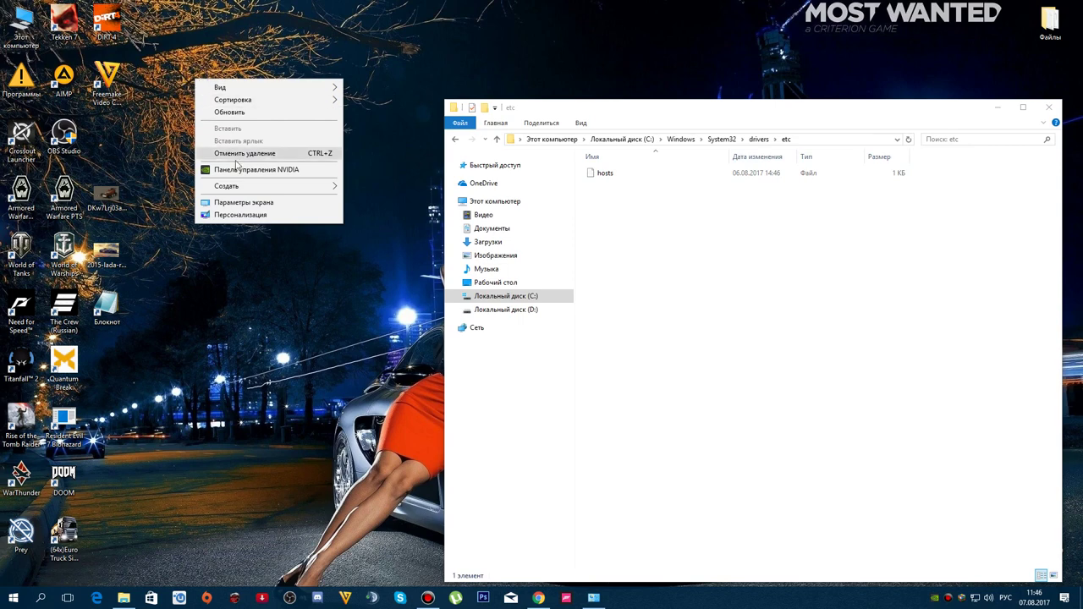
{"action": "mouse_move", "coordinate": [261, 194]}
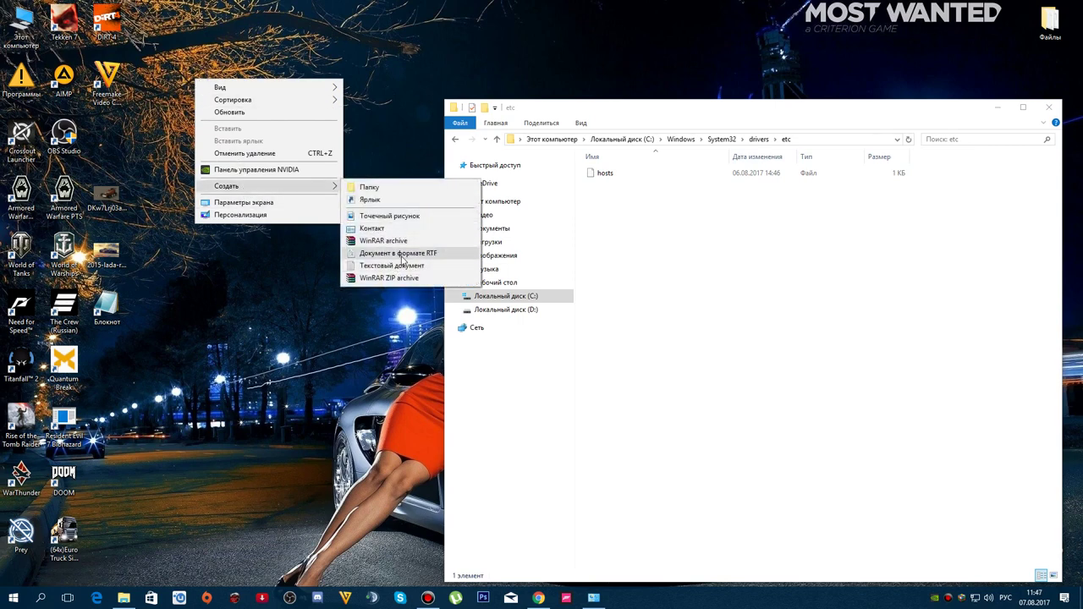
{"action": "left_click", "coordinate": [404, 267]}
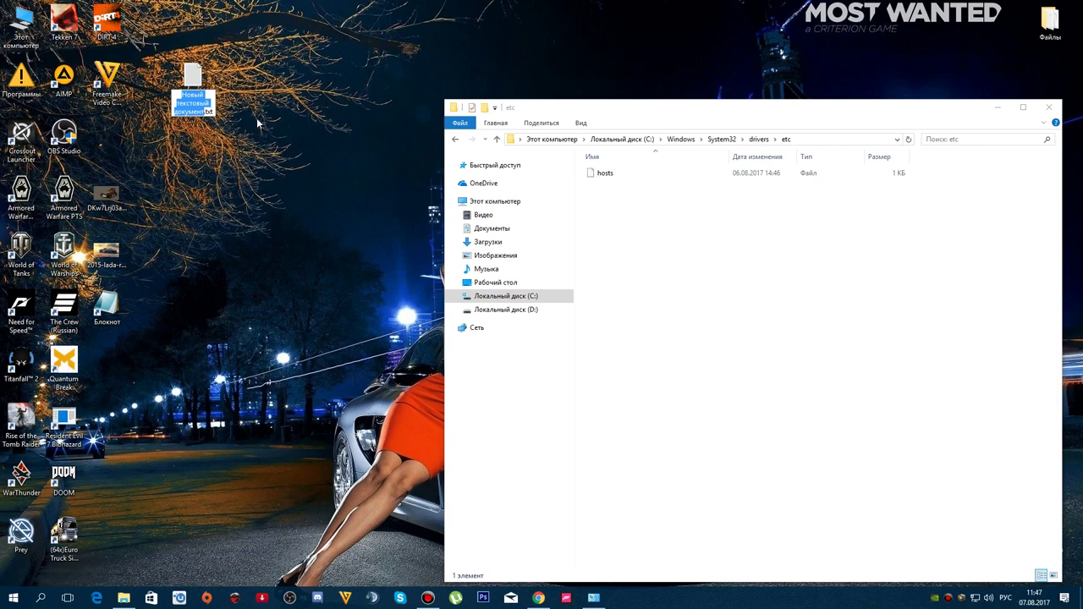
Rename the new desktop text document to "hosts" without any file extension and accept the extension change
{"action": "key", "text": "End"}
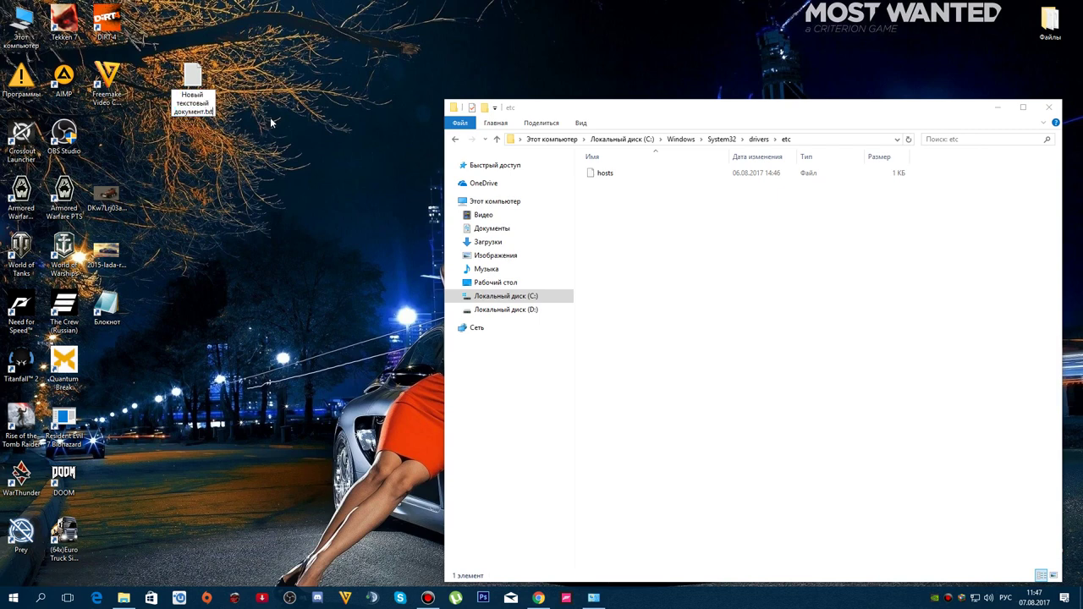
{"action": "key", "text": "BackSpace"}
{"action": "key", "text": "BackSpace"}
{"action": "key", "text": "BackSpace"}
{"action": "key", "text": "BackSpace"}
{"action": "key", "text": "BackSpace"}
{"action": "key", "text": "BackSpace"}
{"action": "key", "text": "BackSpace"}
{"action": "key", "text": "BackSpace"}
{"action": "key", "text": "BackSpace"}
{"action": "key", "text": "BackSpace"}
{"action": "key", "text": "BackSpace"}
{"action": "key", "text": "BackSpace"}
{"action": "key", "text": "BackSpace"}
{"action": "key", "text": "BackSpace"}
{"action": "key", "text": "BackSpace"}
{"action": "key", "text": "BackSpace"}
{"action": "key", "text": "BackSpace"}
{"action": "key", "text": "BackSpace"}
{"action": "key", "text": "BackSpace"}
{"action": "key", "text": "BackSpace"}
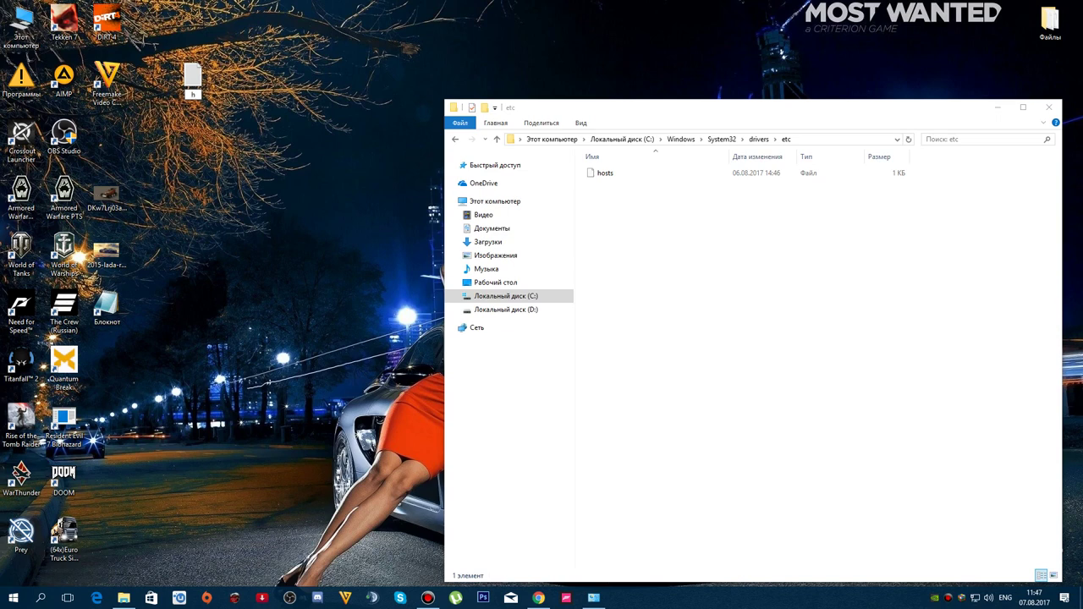
{"action": "type", "text": "hosts"}
{"action": "key", "text": "Return"}
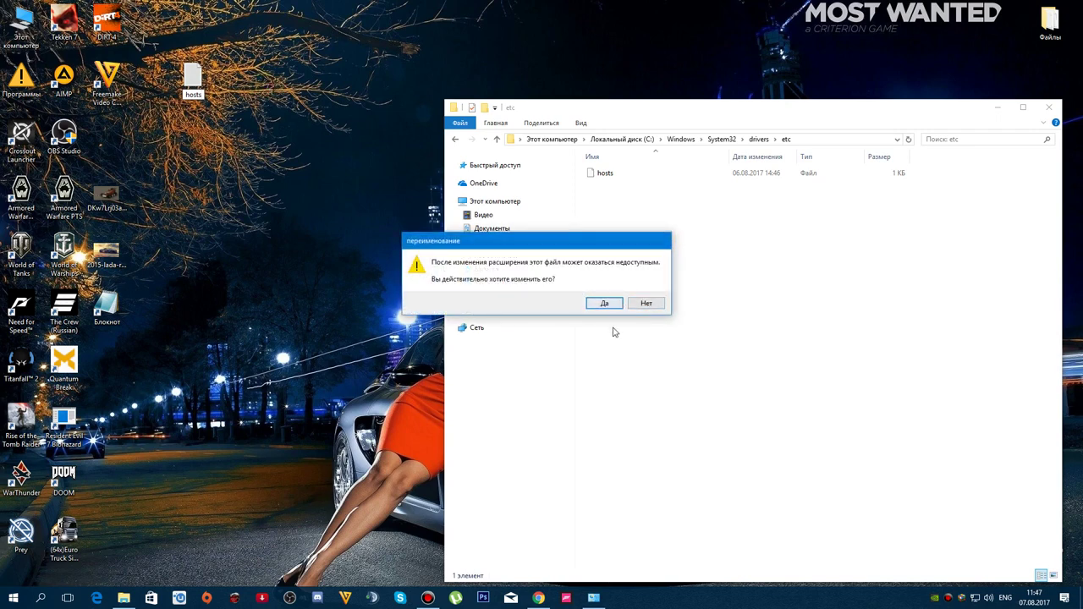
{"action": "left_click", "coordinate": [605, 302]}
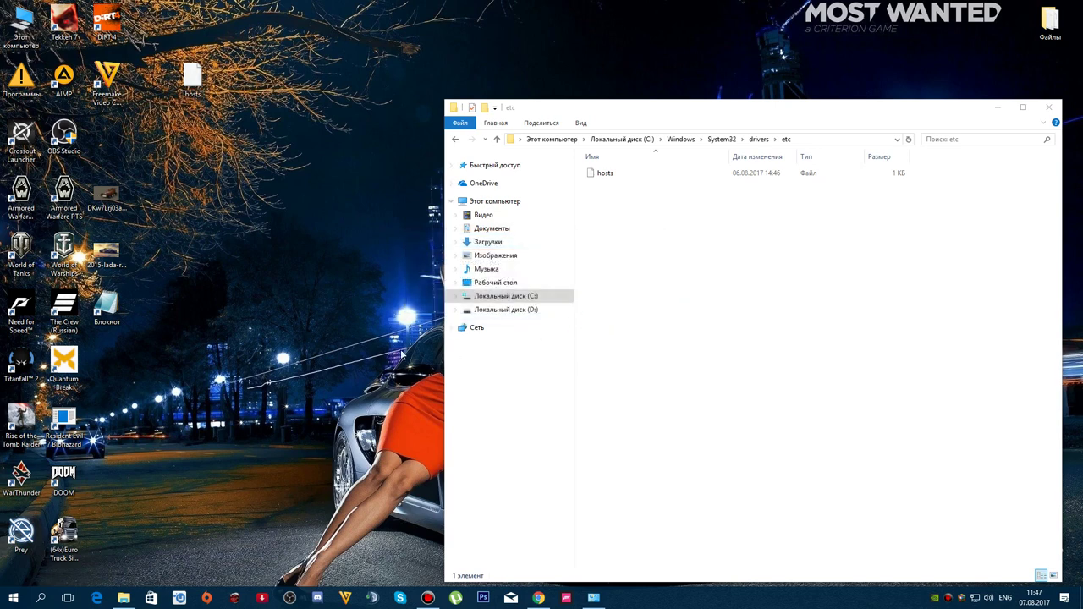
Reposition the new hosts file on the desktop, a little farther from the other icons
{"action": "left_click_drag", "start_coordinate": [268, 84], "coordinate": [247, 154]}
{"action": "left_click", "coordinate": [192, 94]}
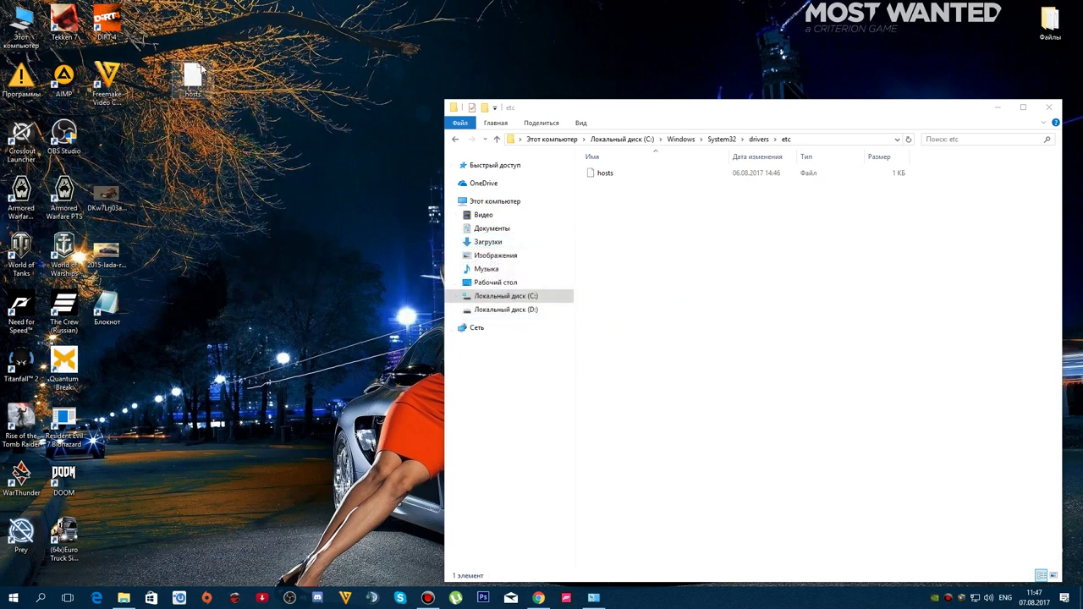
{"action": "left_click_drag", "start_coordinate": [191, 95], "coordinate": [274, 110]}
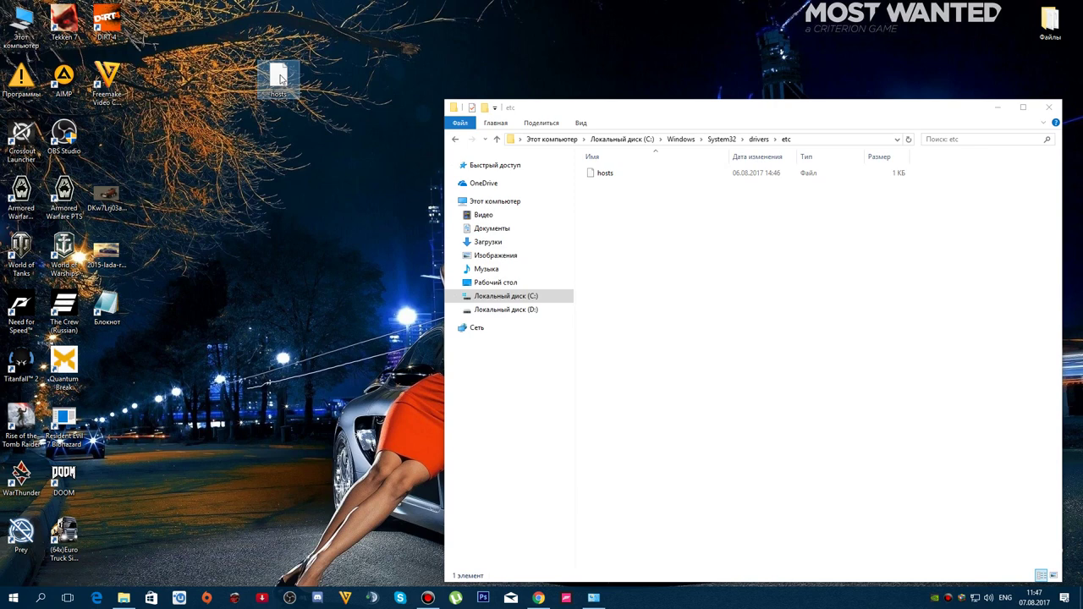
Open the desktop hosts file with Блокнот to check its contents, and close it
{"action": "double_click", "coordinate": [281, 78]}
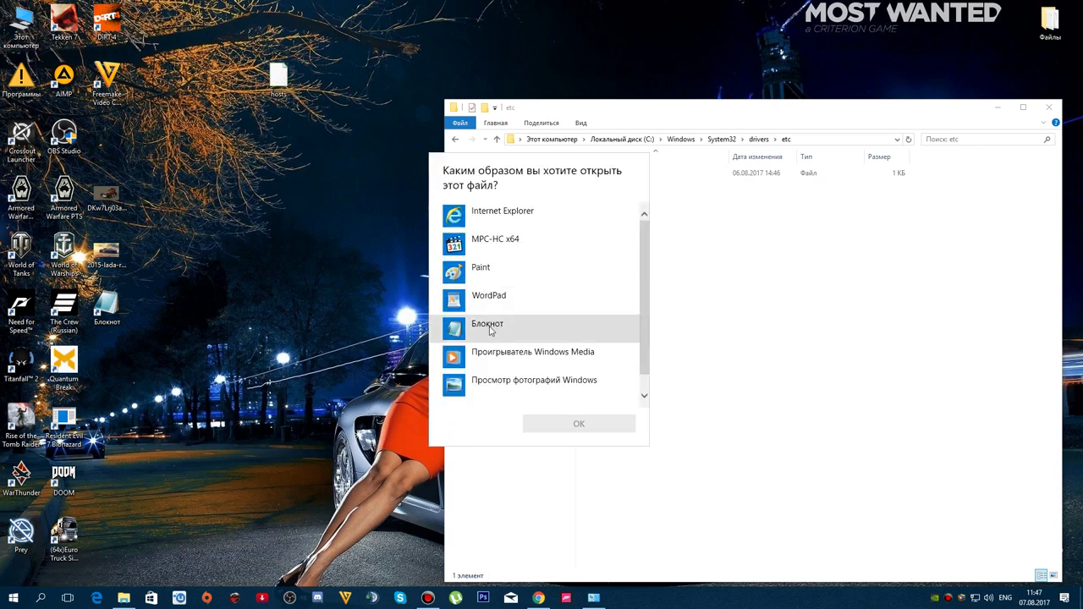
{"action": "left_click", "coordinate": [490, 330]}
{"action": "left_click", "coordinate": [607, 424]}
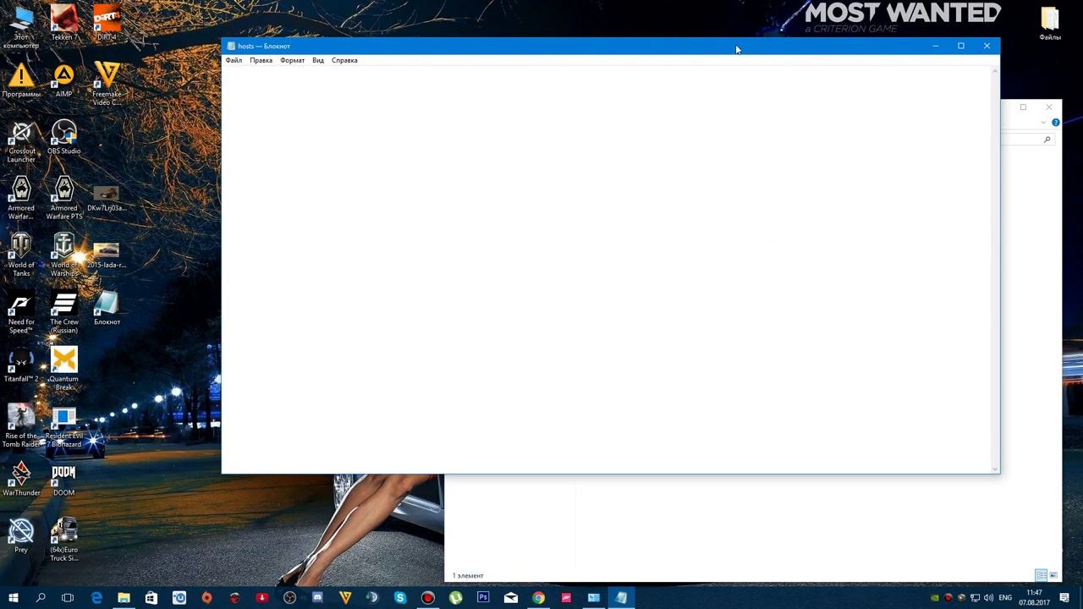
{"action": "left_click_drag", "start_coordinate": [737, 44], "coordinate": [608, 69]}
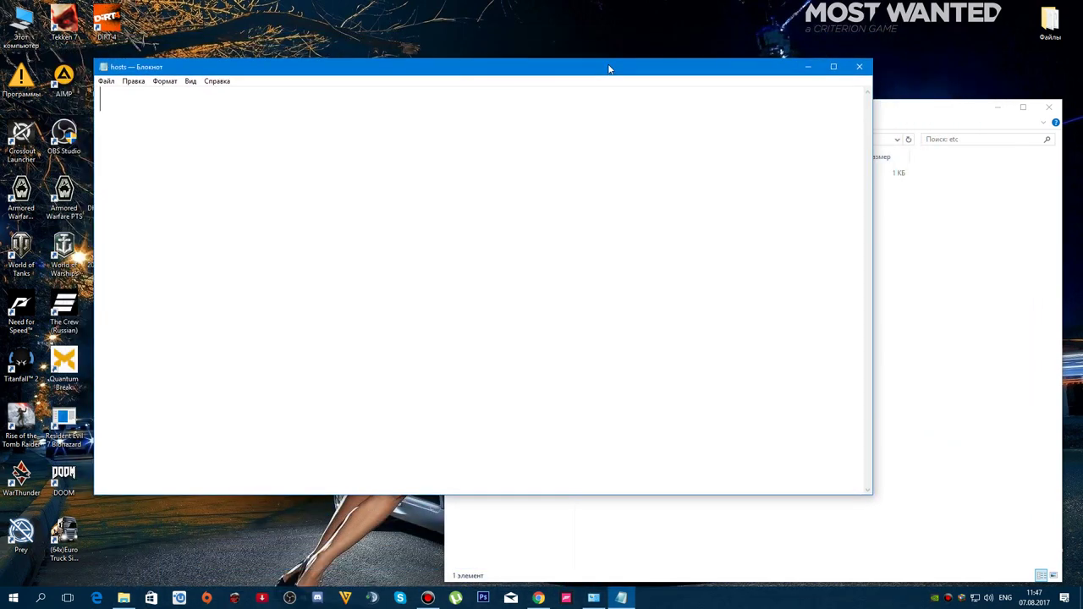
{"action": "left_click", "coordinate": [859, 69]}
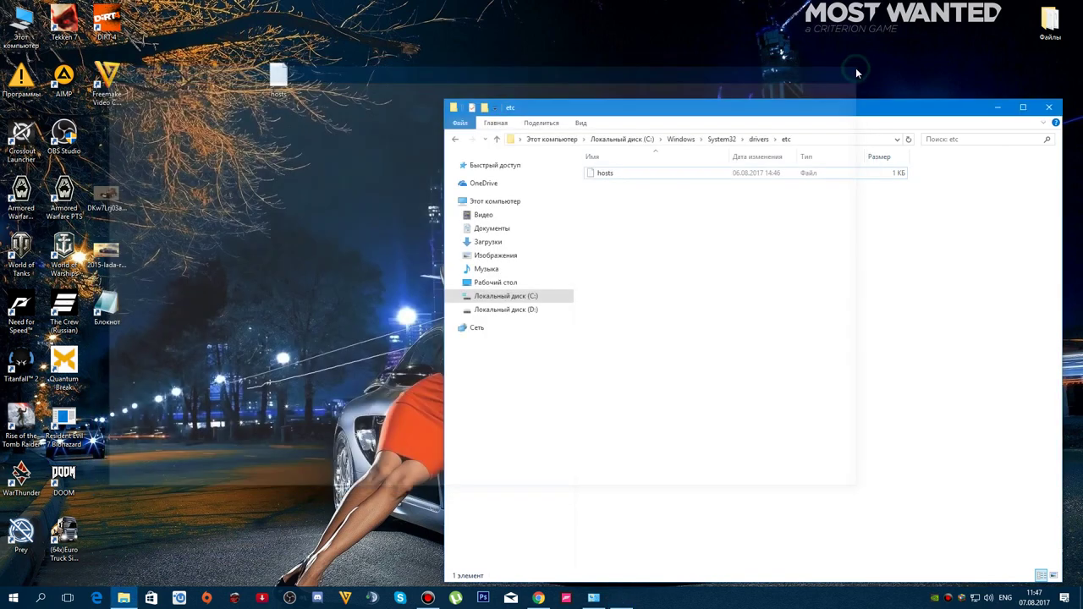
Switch to the browser and copy the full code block under "Стандартное содержание файла hosts" in the vellisa.ru article
{"action": "left_click_drag", "start_coordinate": [817, 112], "coordinate": [816, 68]}
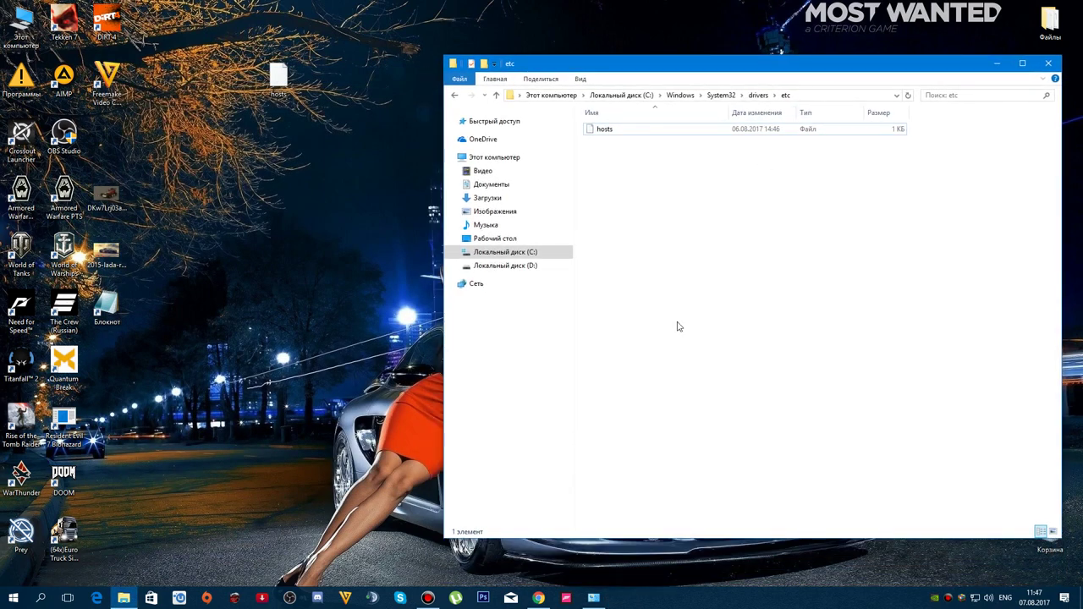
{"action": "left_click", "coordinate": [539, 599]}
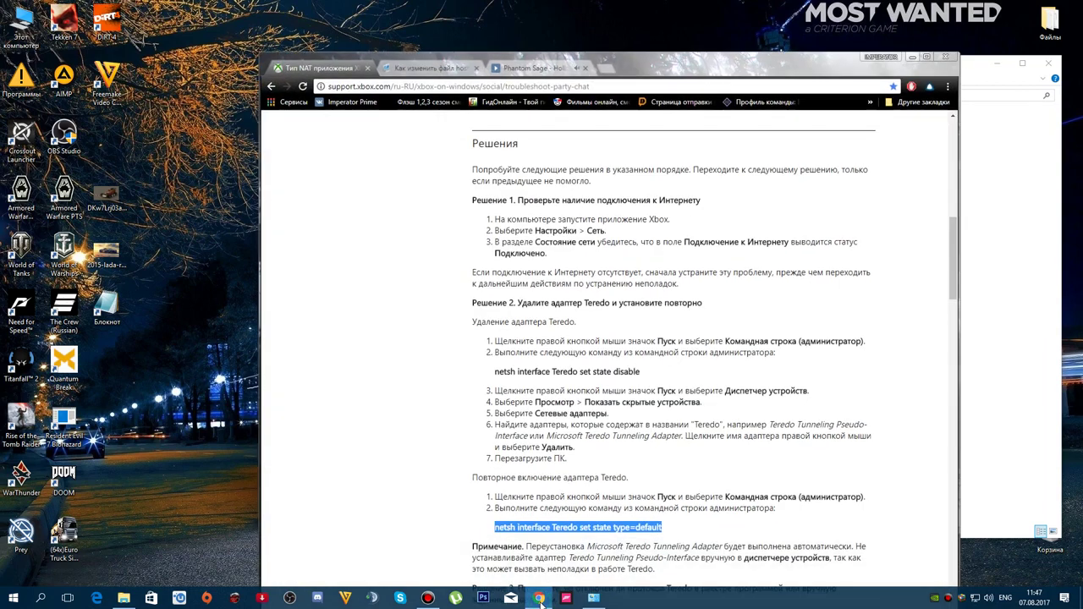
{"action": "double_click", "coordinate": [648, 68]}
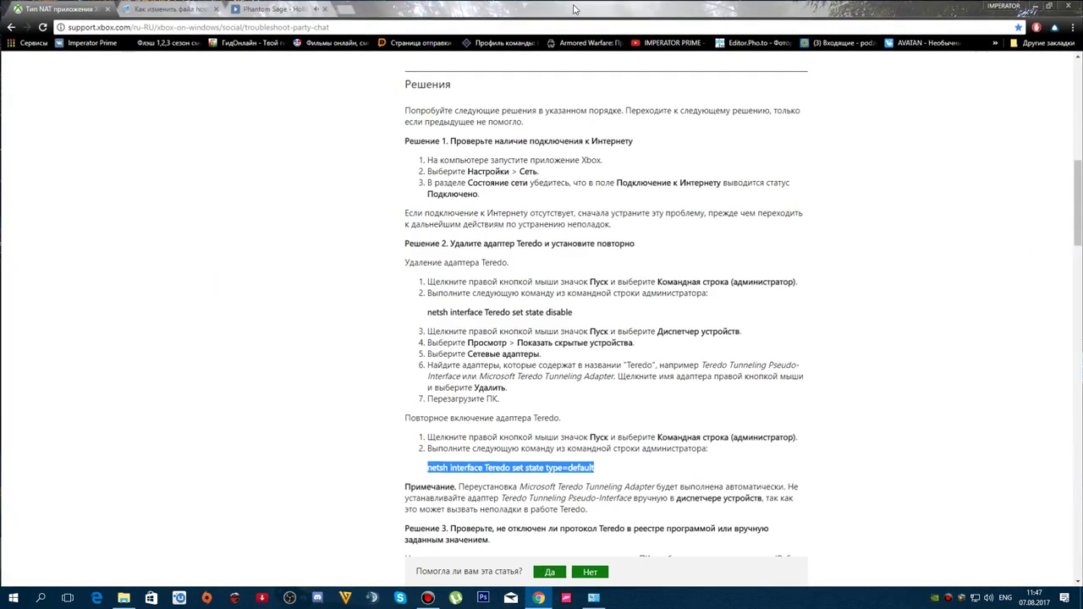
{"action": "left_click", "coordinate": [165, 8]}
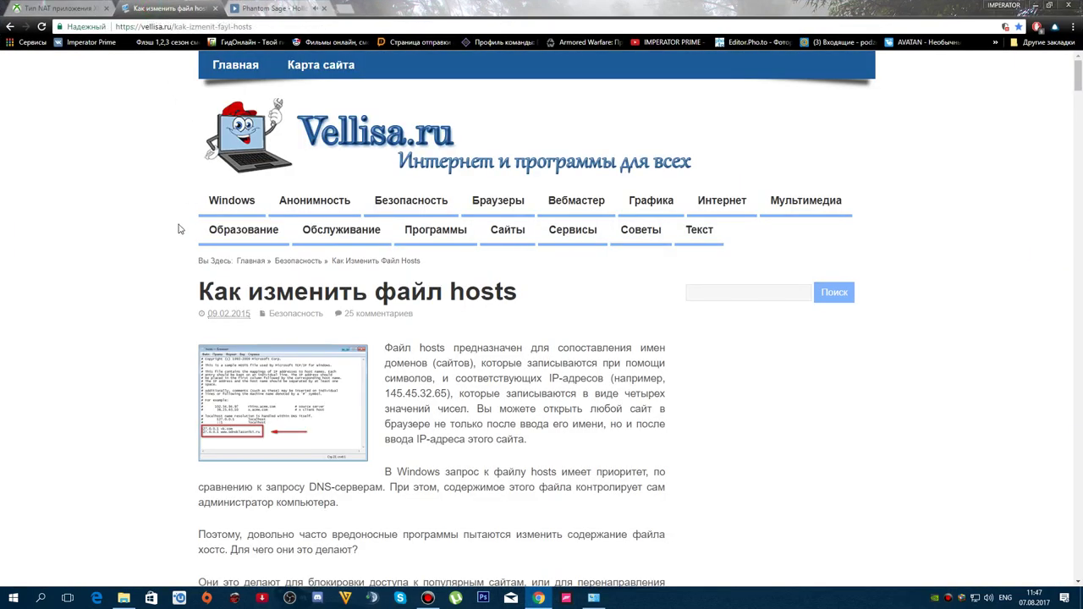
{"action": "scroll", "coordinate": [474, 310], "scroll_direction": "down", "scroll_amount": 6}
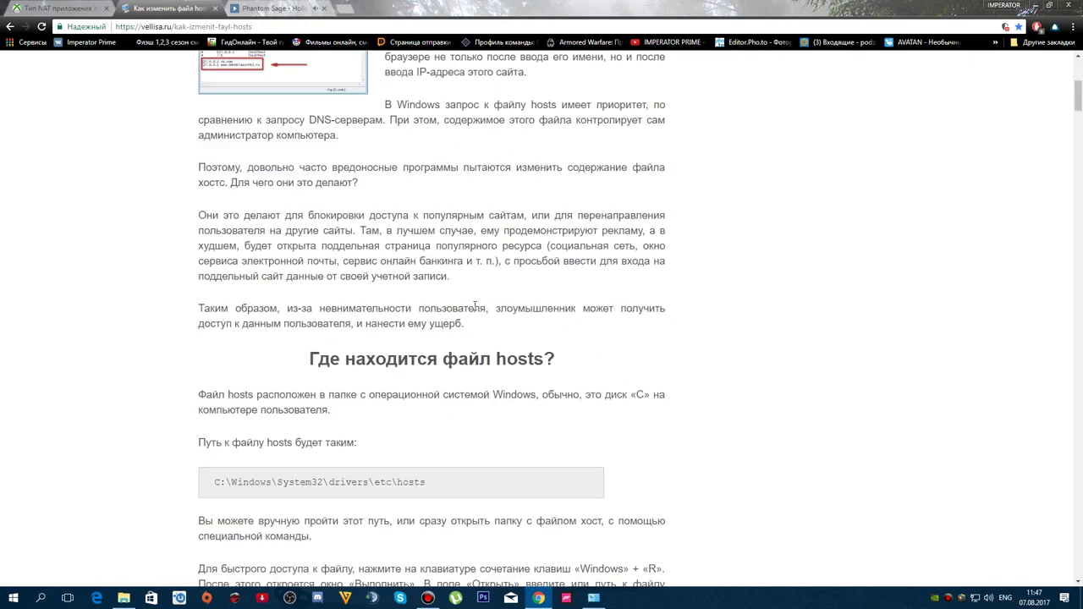
{"action": "scroll", "coordinate": [475, 310], "scroll_direction": "down", "scroll_amount": 10}
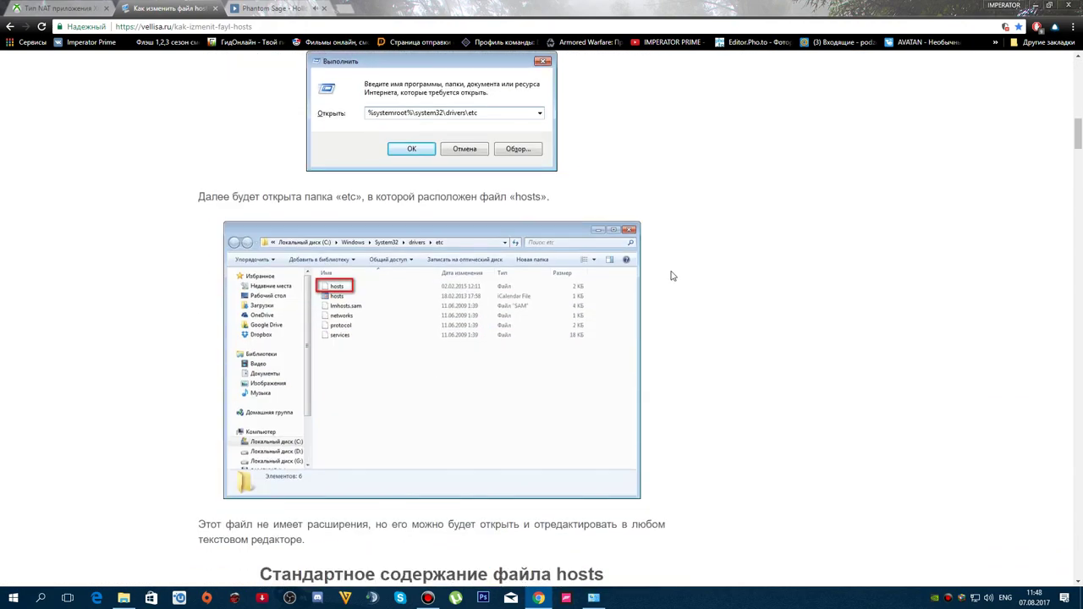
{"action": "scroll", "coordinate": [674, 290], "scroll_direction": "down", "scroll_amount": 3}
{"action": "scroll", "coordinate": [673, 290], "scroll_direction": "up", "scroll_amount": 1}
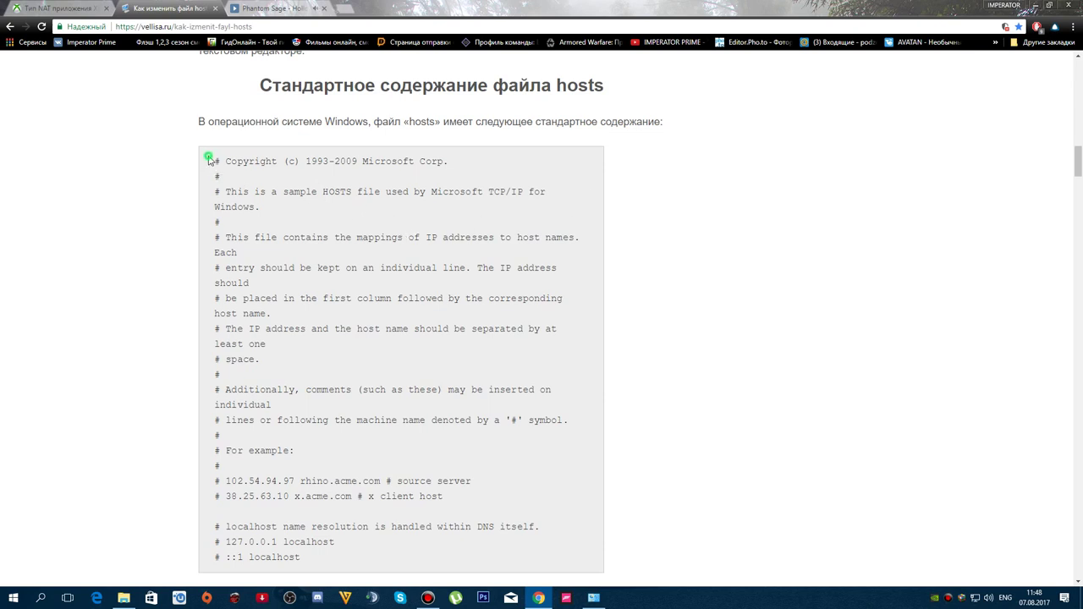
{"action": "left_click_drag", "start_coordinate": [209, 158], "coordinate": [382, 569]}
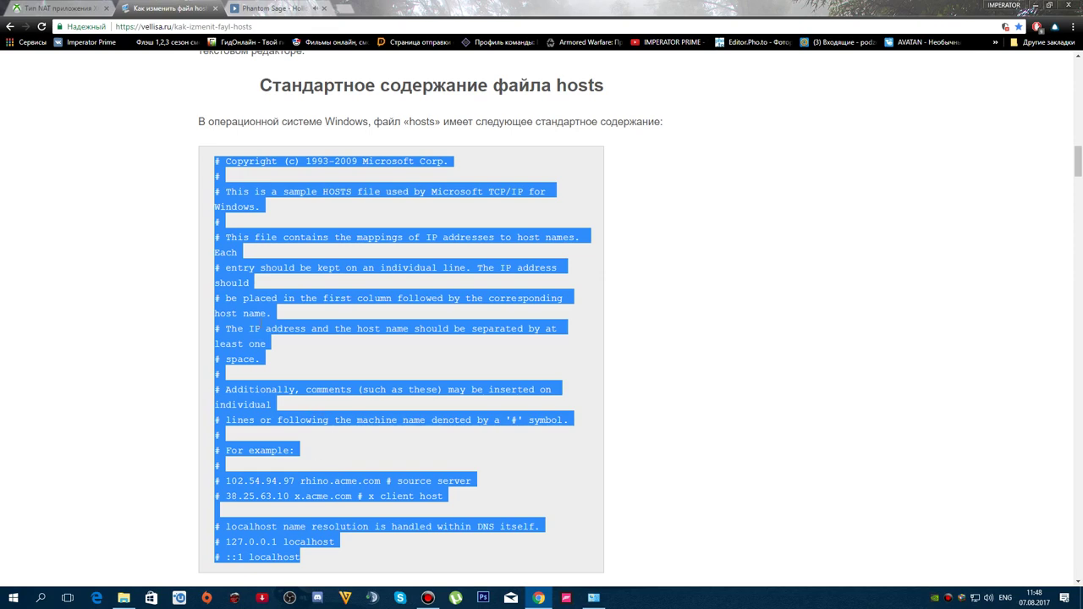
{"action": "right_click", "coordinate": [225, 239]}
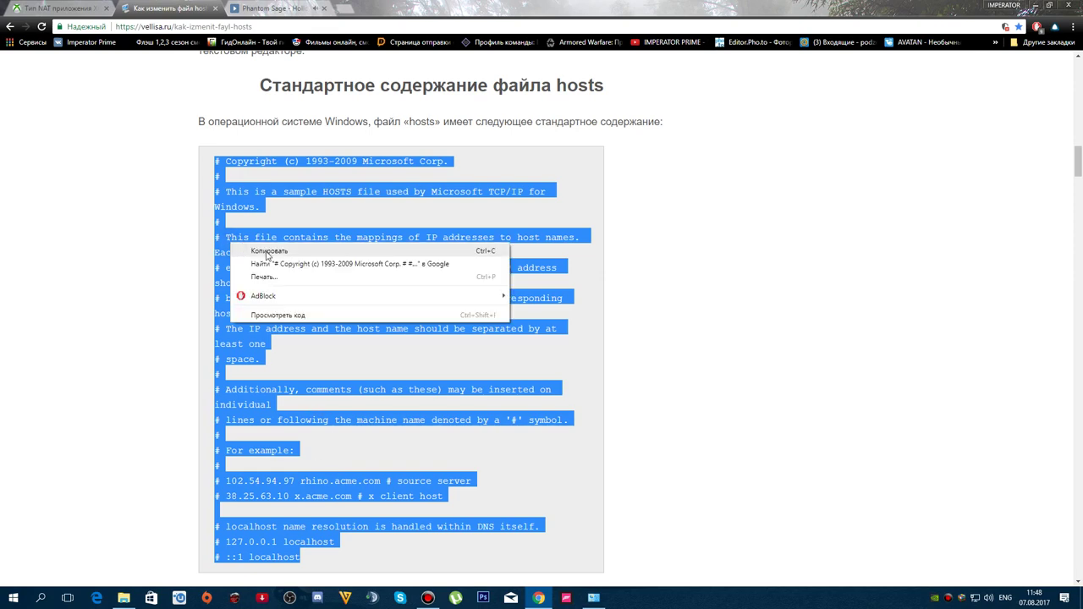
{"action": "left_click", "coordinate": [264, 248]}
Open the desktop hosts file with Блокнот, paste the copied standard content into it, and maximize the window
{"action": "left_click_drag", "start_coordinate": [433, 7], "coordinate": [554, 193]}
{"action": "double_click", "coordinate": [279, 78]}
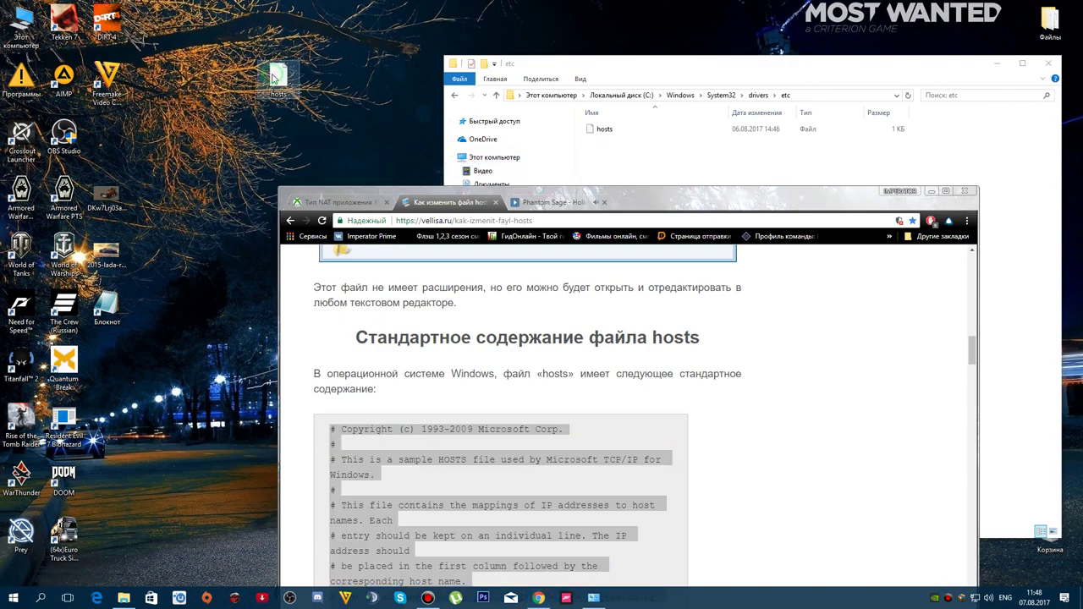
{"action": "left_click", "coordinate": [495, 327]}
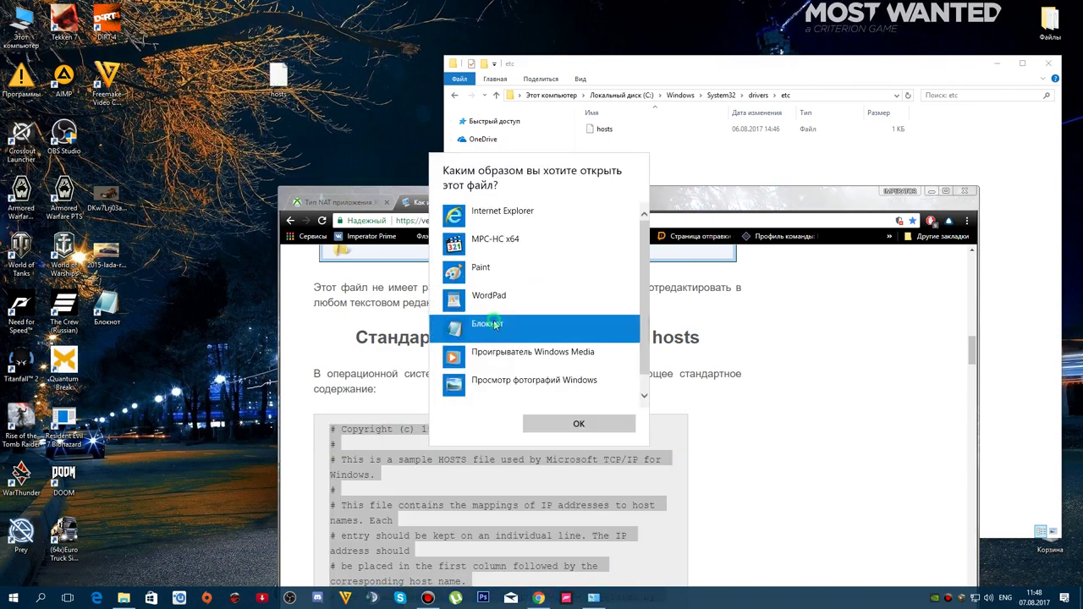
{"action": "left_click", "coordinate": [580, 423]}
{"action": "right_click", "coordinate": [137, 105]}
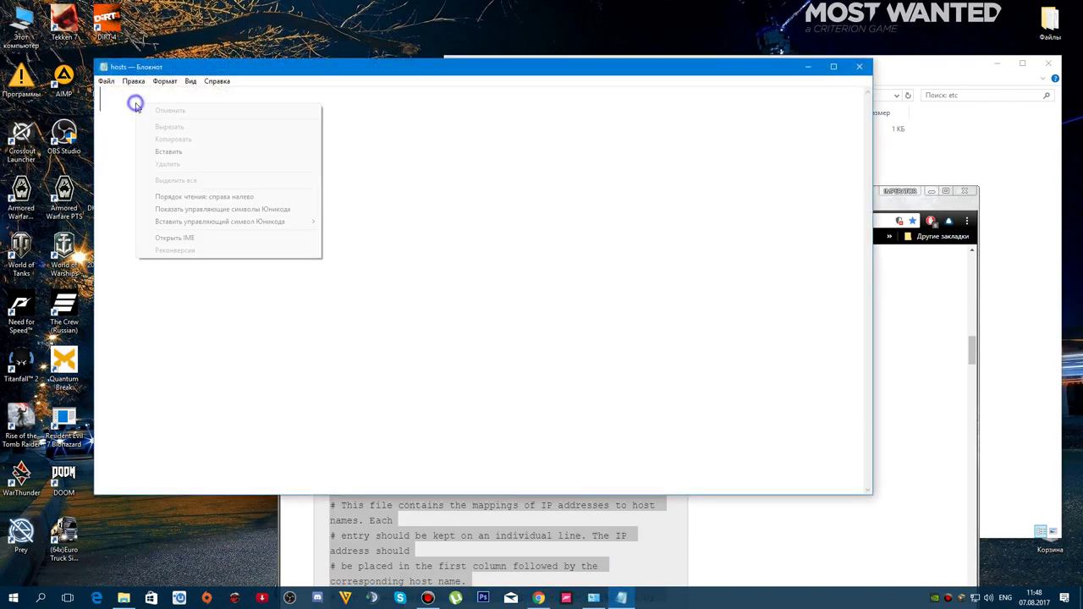
{"action": "left_click", "coordinate": [178, 153]}
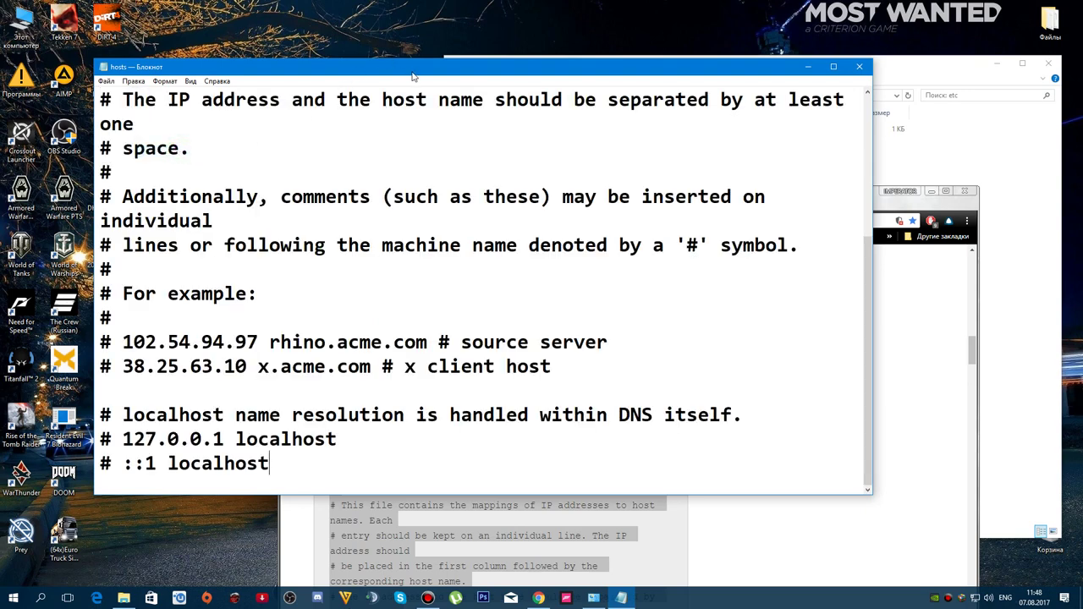
{"action": "left_click_drag", "start_coordinate": [412, 69], "coordinate": [423, 2]}
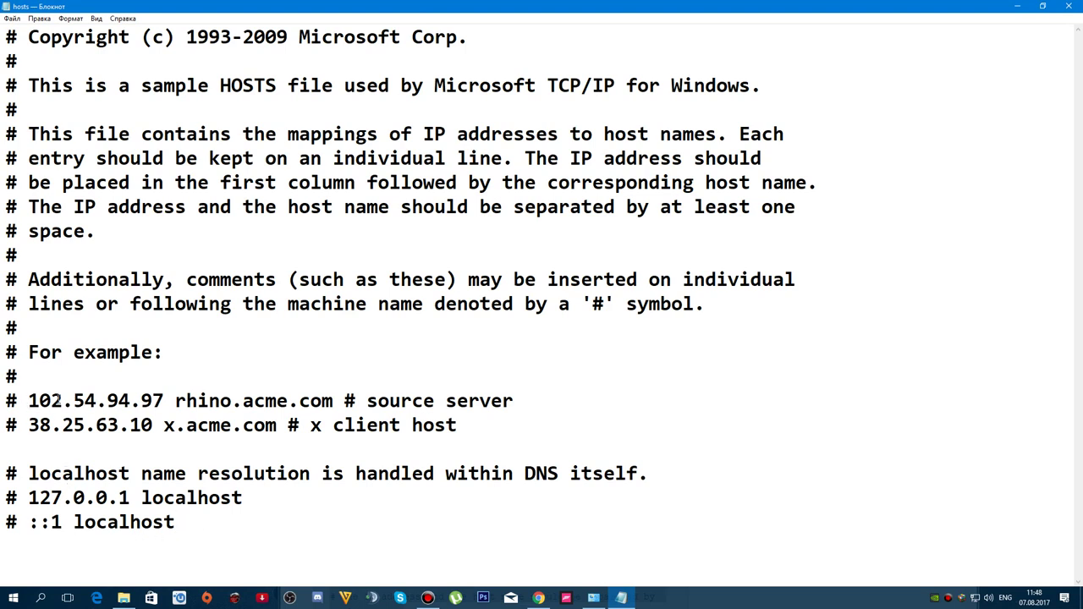
Review the network status in the Xbox app and the hosts article in the browser, and minimize both windows
{"action": "left_click", "coordinate": [14, 598]}
{"action": "left_click", "coordinate": [201, 565]}
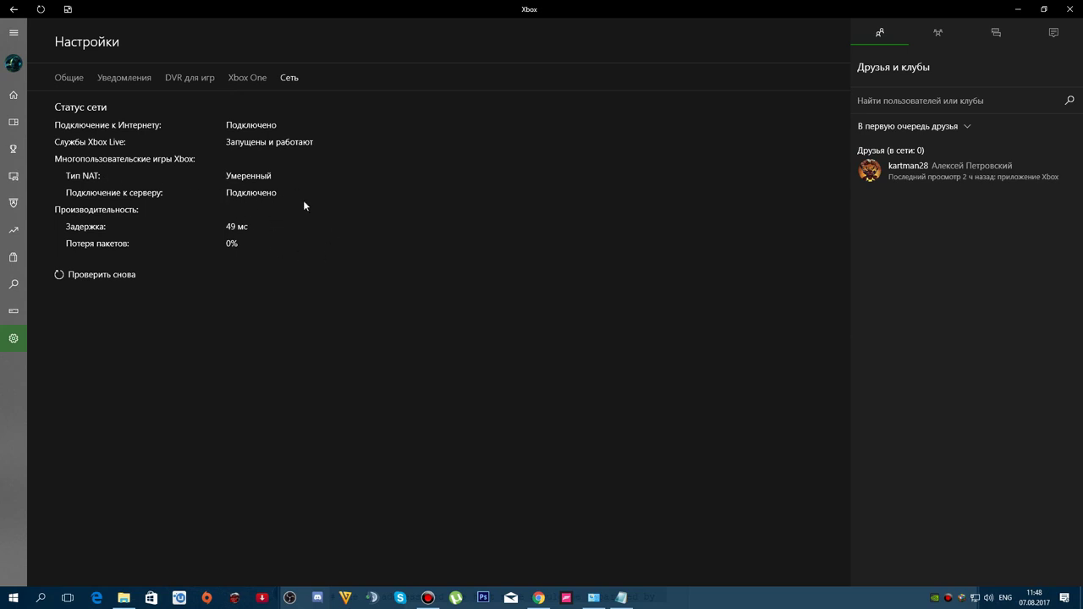
{"action": "left_click", "coordinate": [538, 598]}
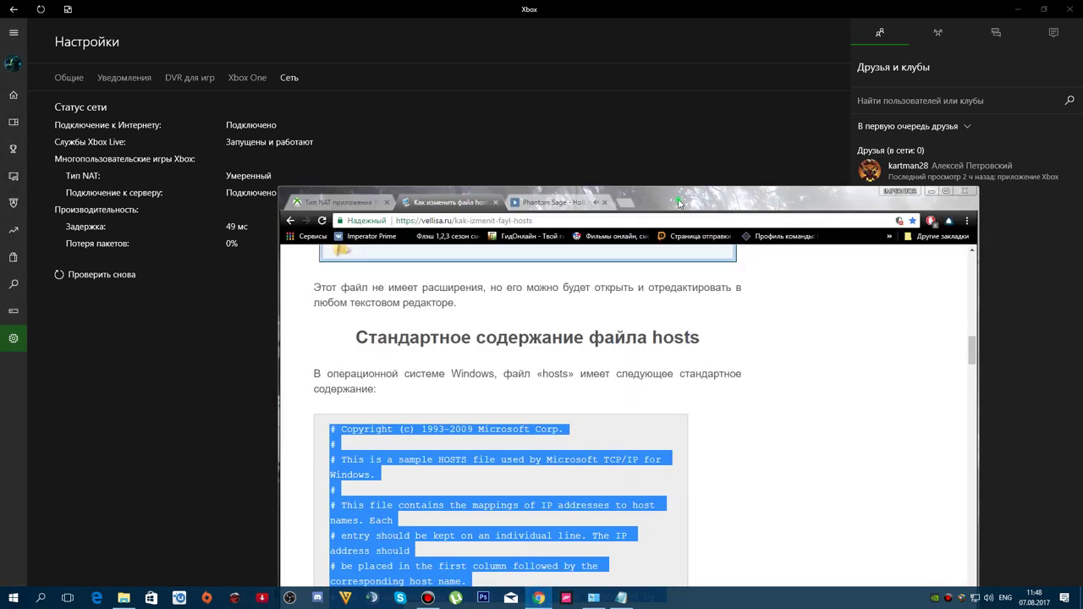
{"action": "double_click", "coordinate": [678, 203]}
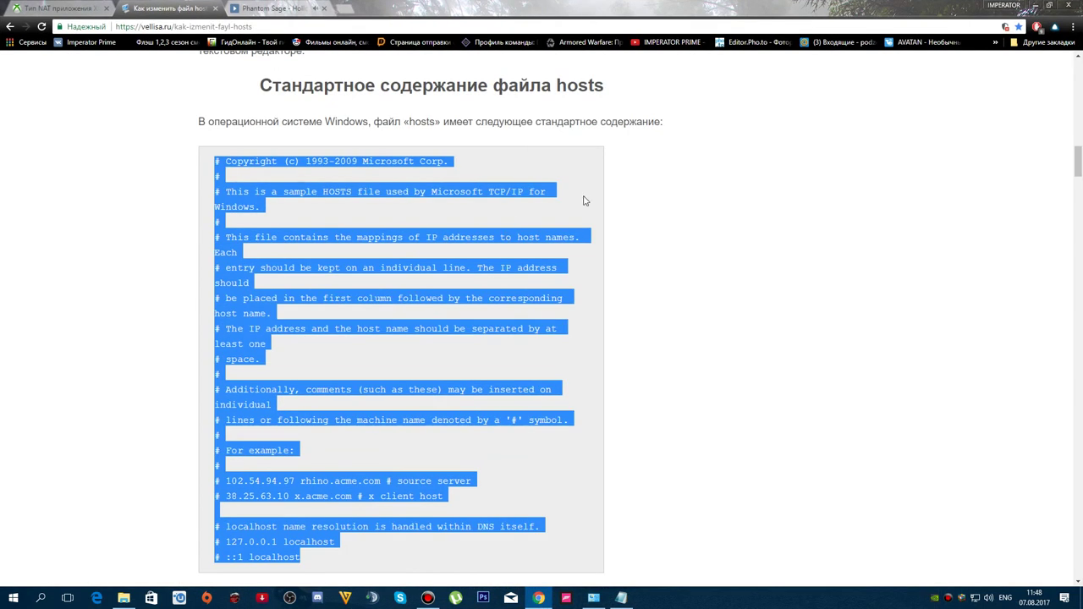
{"action": "left_click", "coordinate": [1034, 5]}
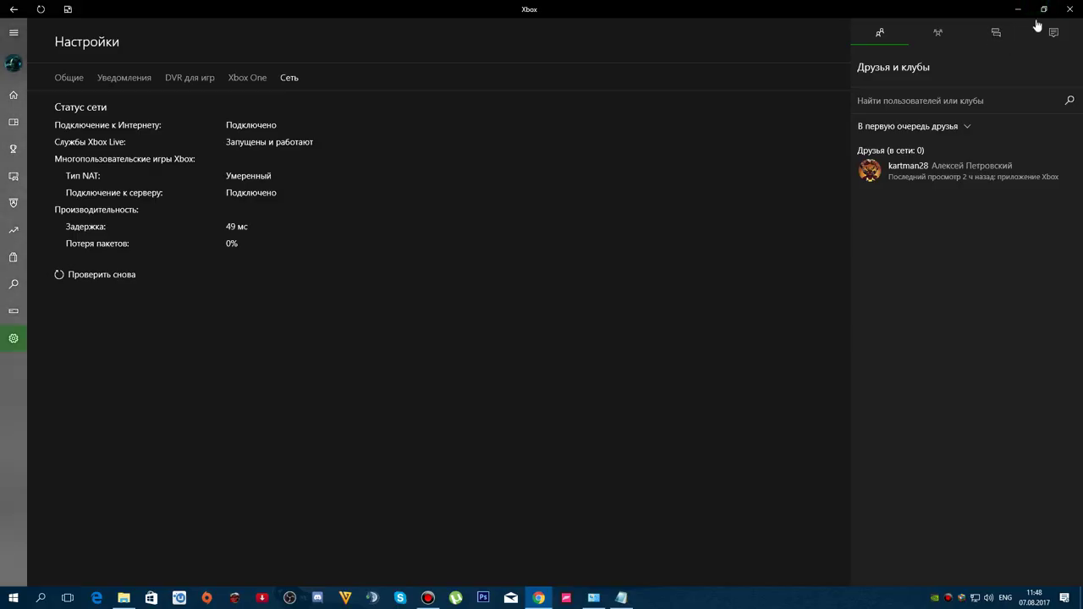
{"action": "left_click", "coordinate": [1017, 10]}
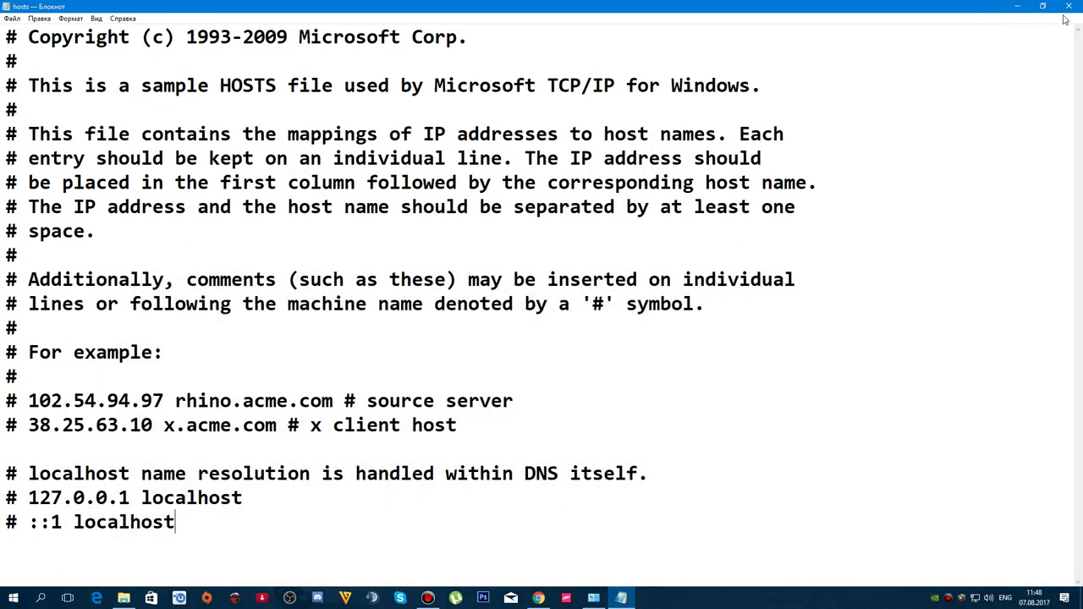
Close the desktop hosts file in Блокнот, saving the pasted content
{"action": "left_click", "coordinate": [1070, 11]}
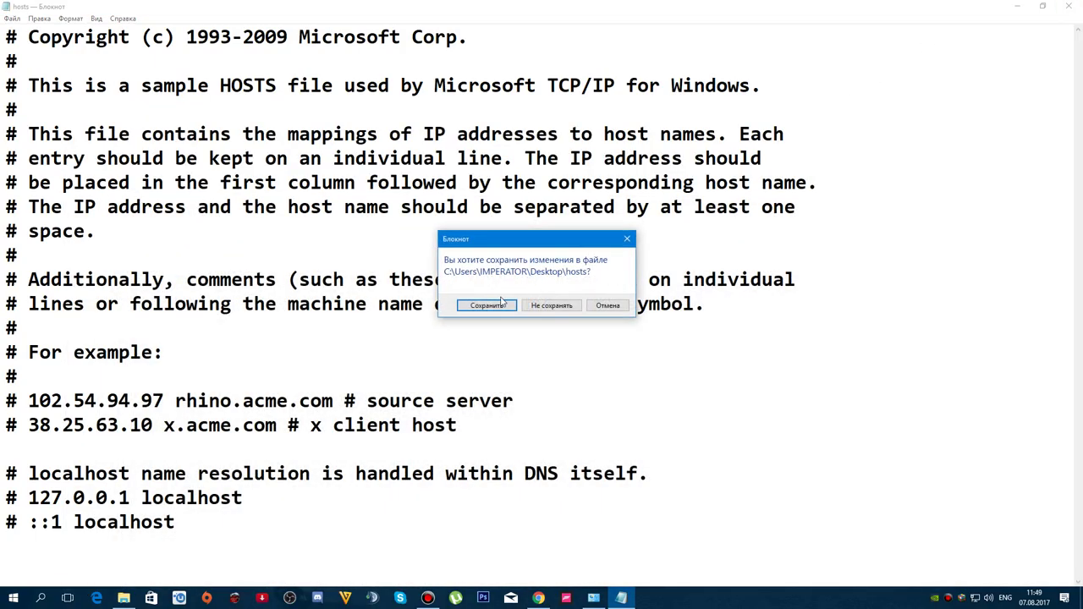
{"action": "left_click", "coordinate": [496, 308]}
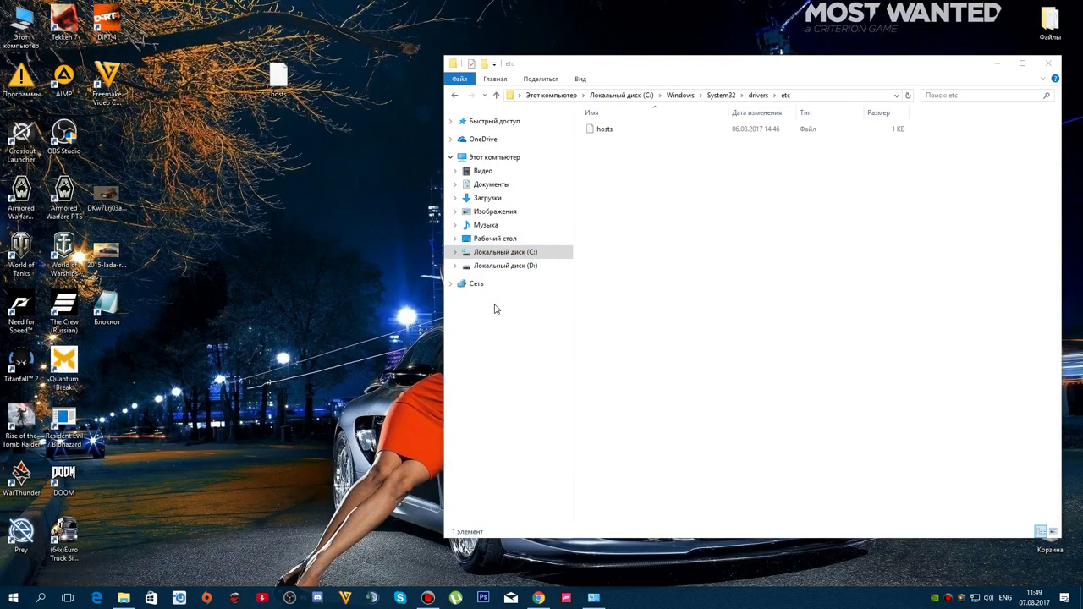
{"action": "left_click", "coordinate": [278, 84]}
{"action": "mouse_move", "coordinate": [277, 85]}
{"action": "left_mouse_down"}
{"action": "mouse_move", "coordinate": [310, 155]}
{"action": "mouse_move", "coordinate": [572, 199]}
{"action": "mouse_move", "coordinate": [461, 190]}
{"action": "mouse_move", "coordinate": [277, 92]}
{"action": "left_mouse_up"}
Review the contents of the C:\Windows\System32\drivers\etc folder and minimize its window
{"action": "left_click", "coordinate": [123, 598]}
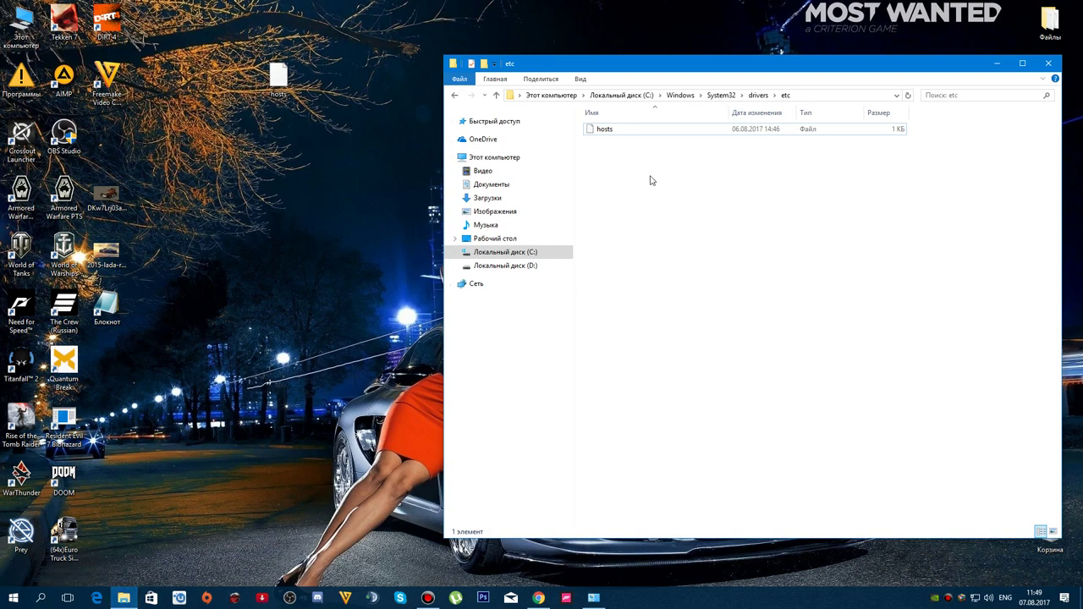
{"action": "left_click_drag", "start_coordinate": [841, 65], "coordinate": [641, 85]}
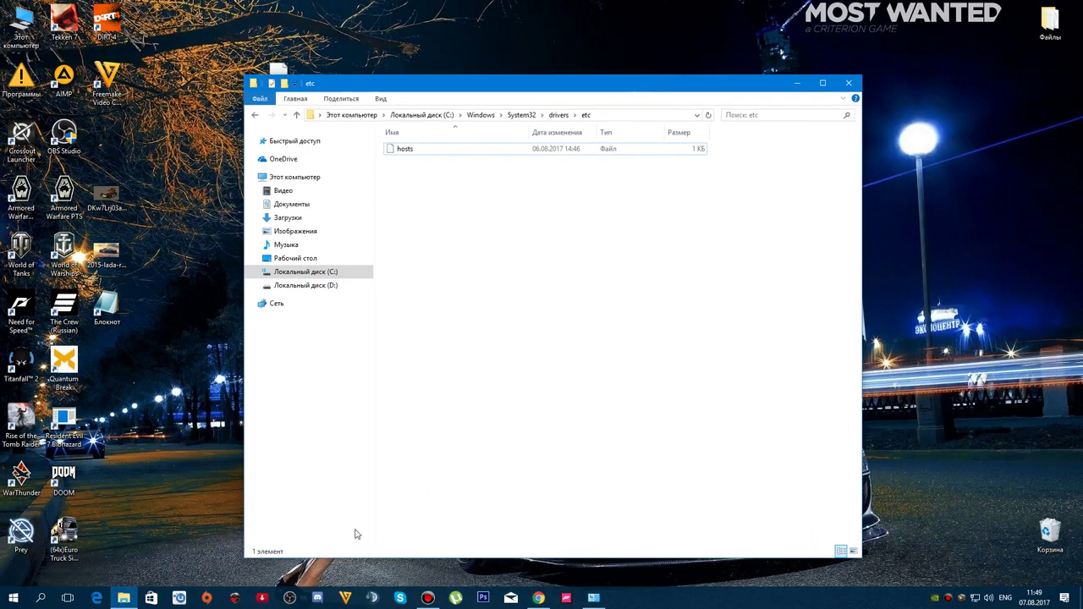
{"action": "left_click", "coordinate": [124, 598]}
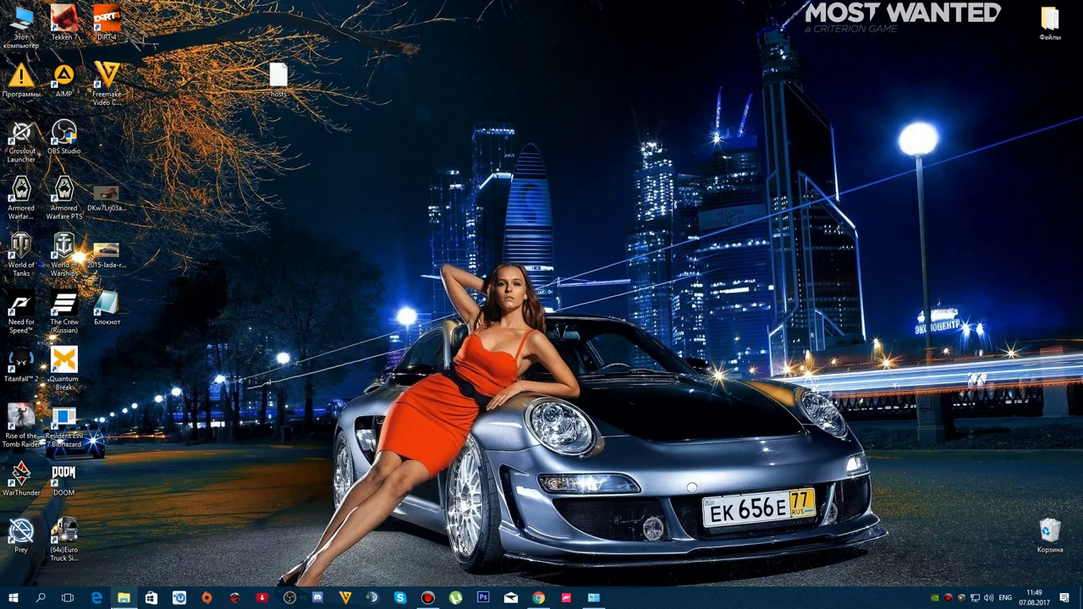
Search Windows for "панель", open Панель управления, and open Параметры Проводника from it
{"action": "left_click", "coordinate": [45, 601]}
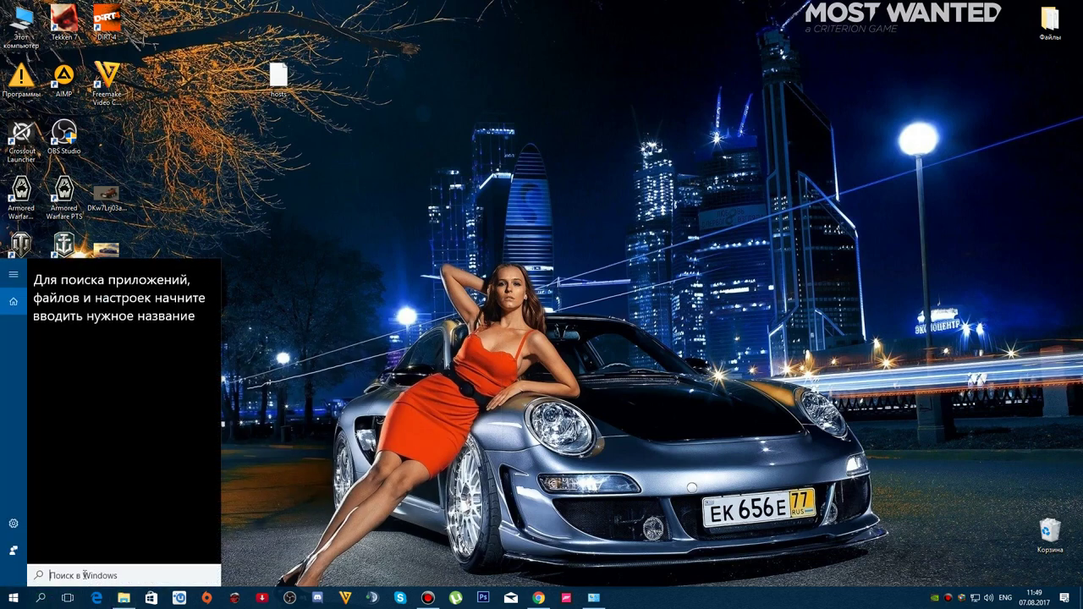
{"action": "type", "text": "g"}
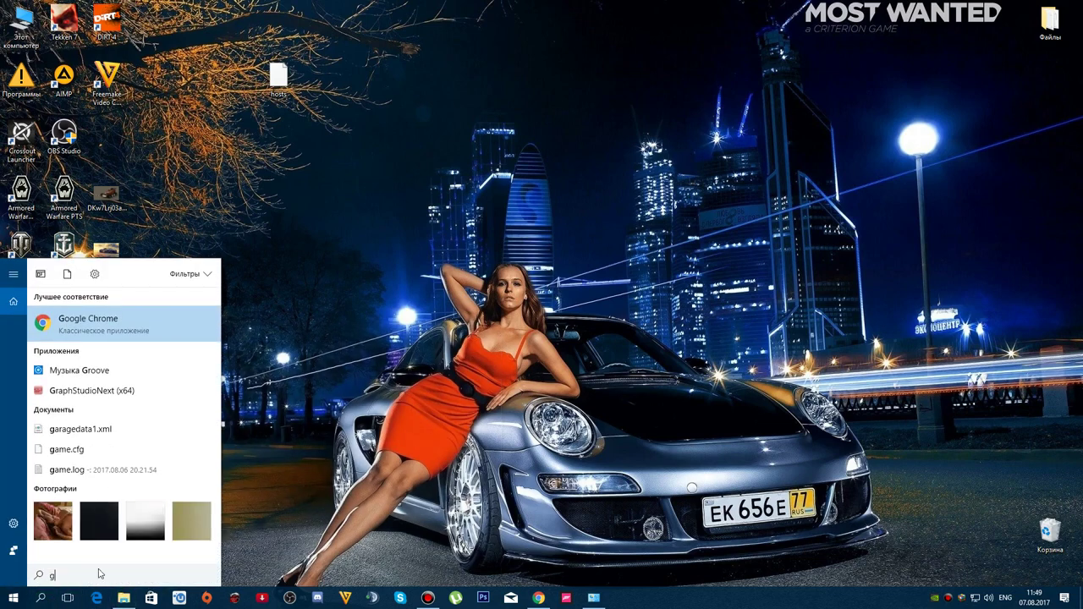
{"action": "key", "text": "BackSpace"}
{"action": "type", "text": "панель"}
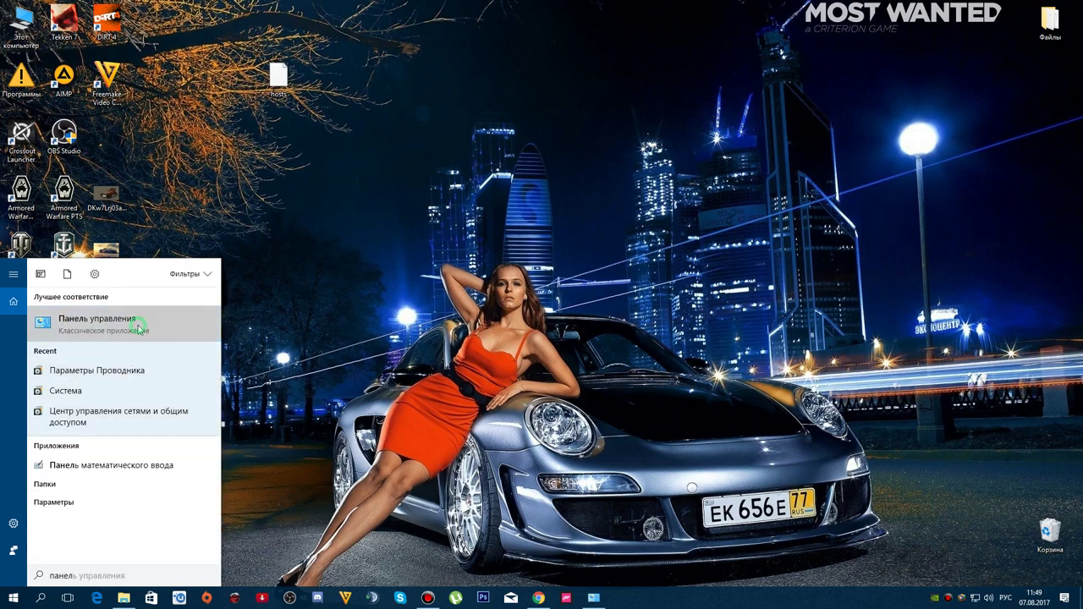
{"action": "left_click", "coordinate": [139, 328]}
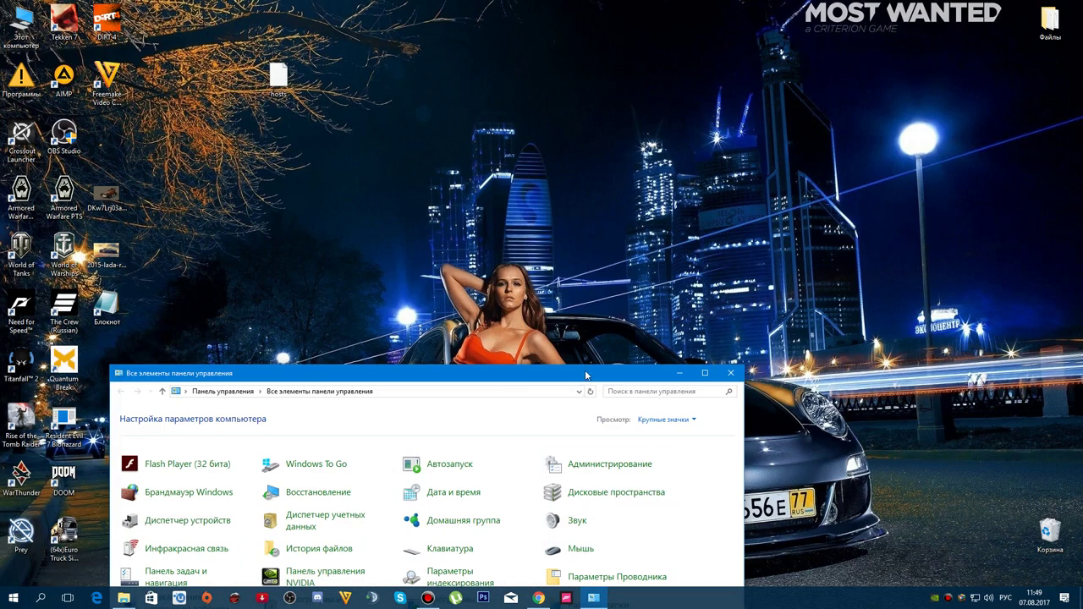
{"action": "left_click_drag", "start_coordinate": [587, 376], "coordinate": [602, 87]}
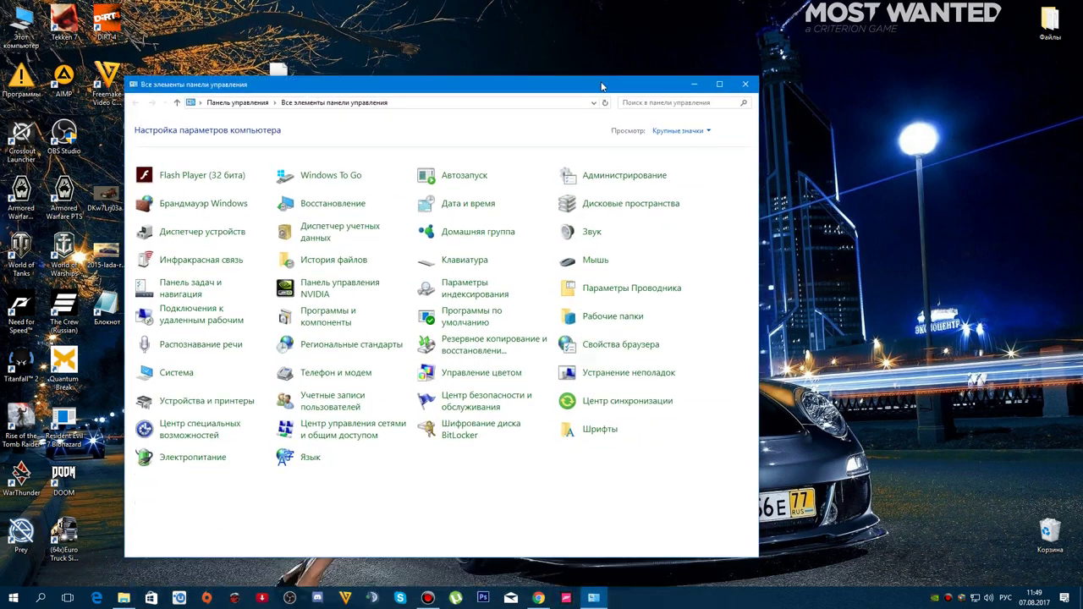
{"action": "left_click", "coordinate": [632, 289]}
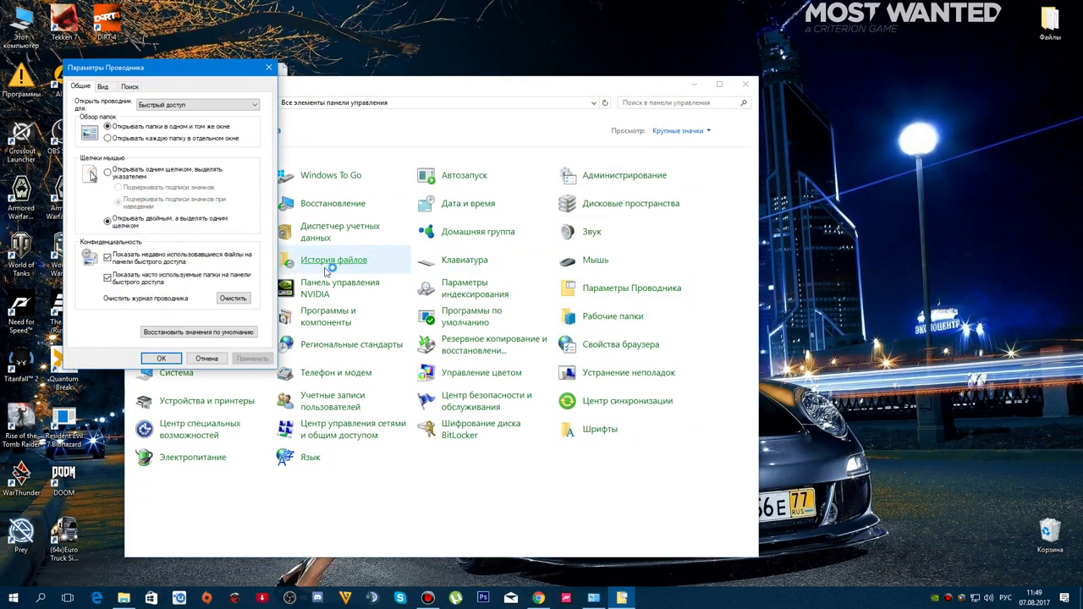
Enable the view option for hiding extensions of registered file types, apply it, and close the Explorer options and Панель управления
{"action": "left_click", "coordinate": [102, 86]}
{"action": "scroll", "coordinate": [151, 229], "scroll_direction": "down", "scroll_amount": 3}
{"action": "scroll", "coordinate": [152, 230], "scroll_direction": "down", "scroll_amount": 2}
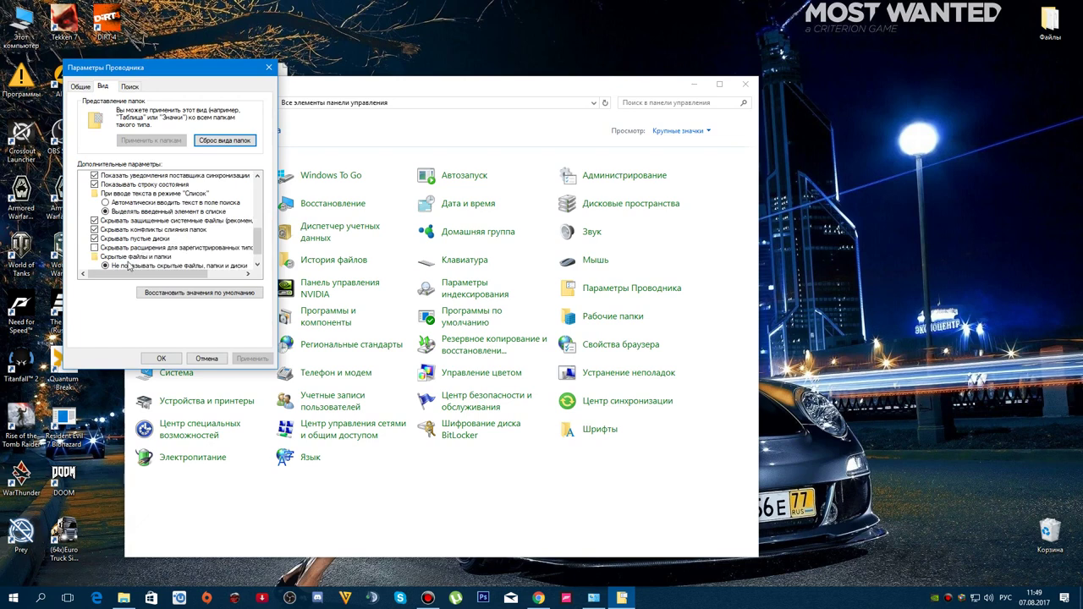
{"action": "left_click", "coordinate": [94, 230]}
{"action": "left_click", "coordinate": [95, 230]}
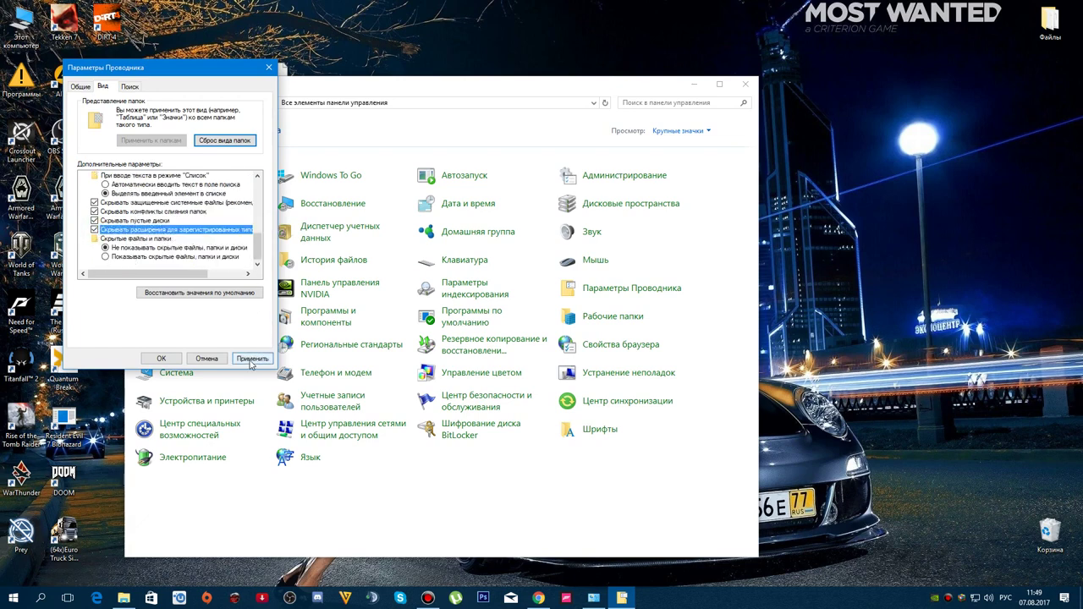
{"action": "left_click", "coordinate": [251, 359]}
{"action": "left_click", "coordinate": [164, 360]}
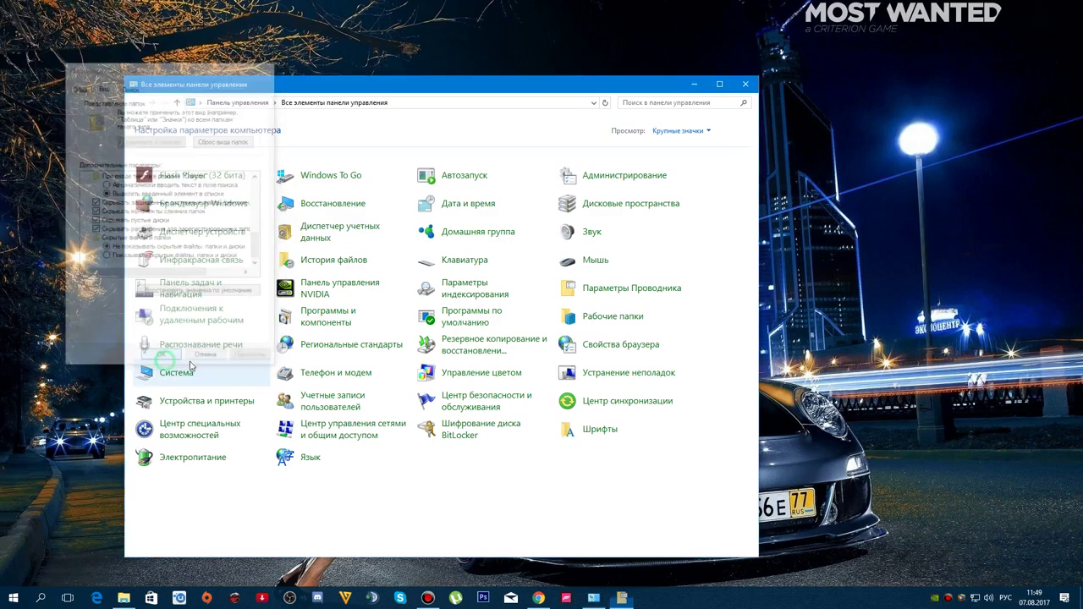
{"action": "left_click", "coordinate": [745, 84]}
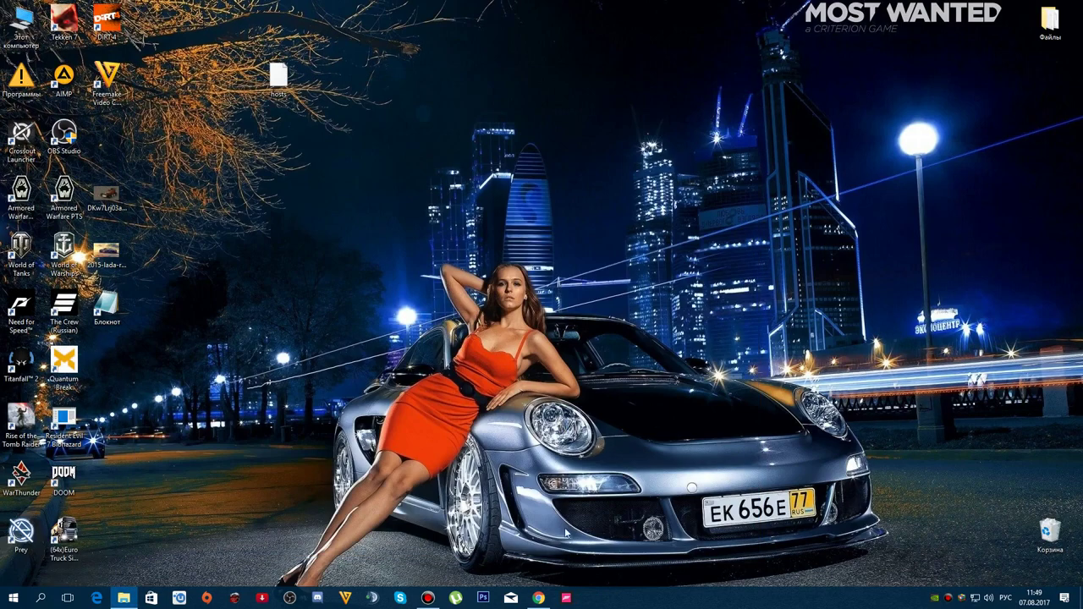
Switch to the browser, review the Xbox support article on the Teredo NAT type up to its heading, and restore the window down
{"action": "left_click", "coordinate": [538, 598]}
{"action": "left_click", "coordinate": [49, 10]}
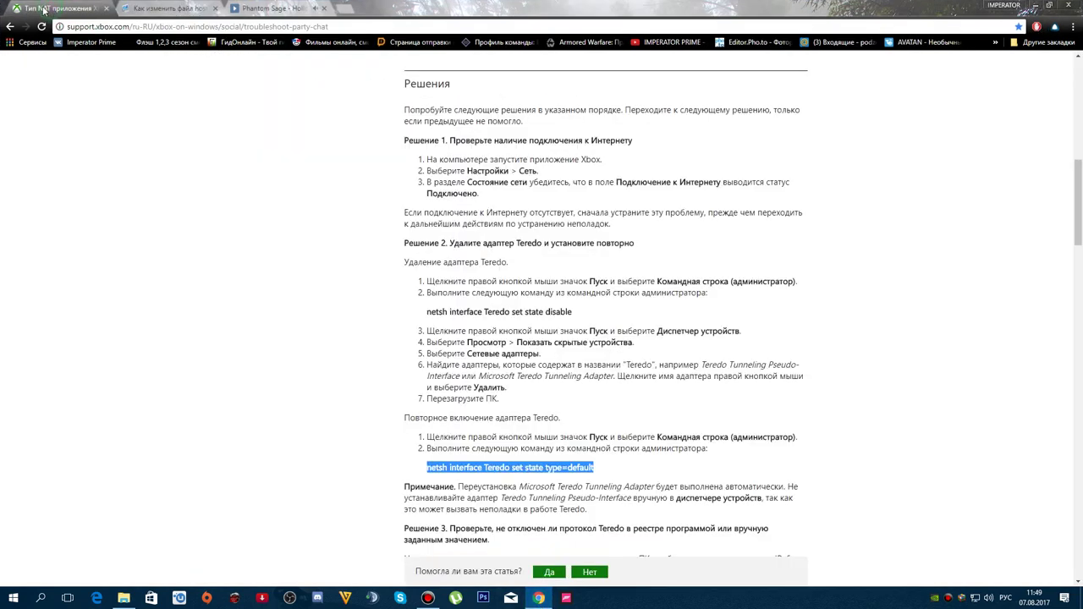
{"action": "scroll", "coordinate": [105, 269], "scroll_direction": "up", "scroll_amount": 3}
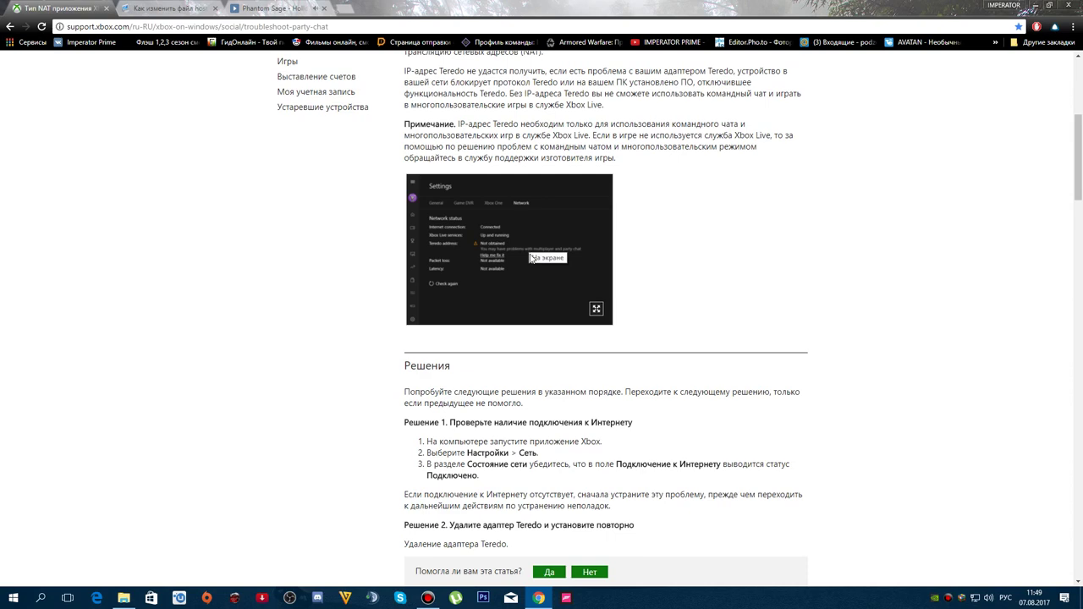
{"action": "scroll", "coordinate": [529, 253], "scroll_direction": "up", "scroll_amount": 2}
{"action": "scroll", "coordinate": [530, 159], "scroll_direction": "up", "scroll_amount": 1}
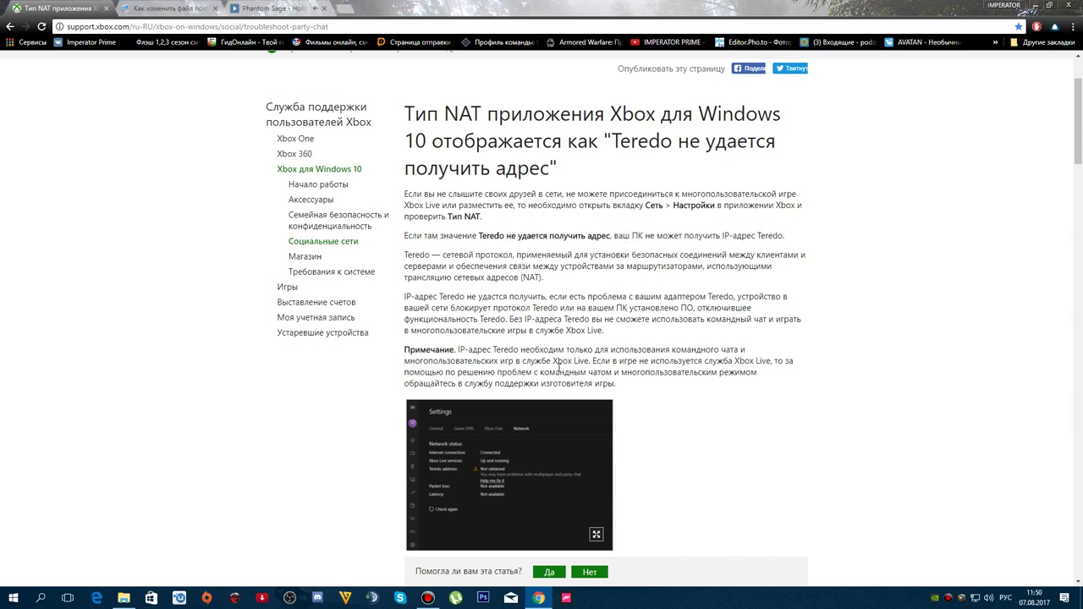
{"action": "double_click", "coordinate": [483, 6]}
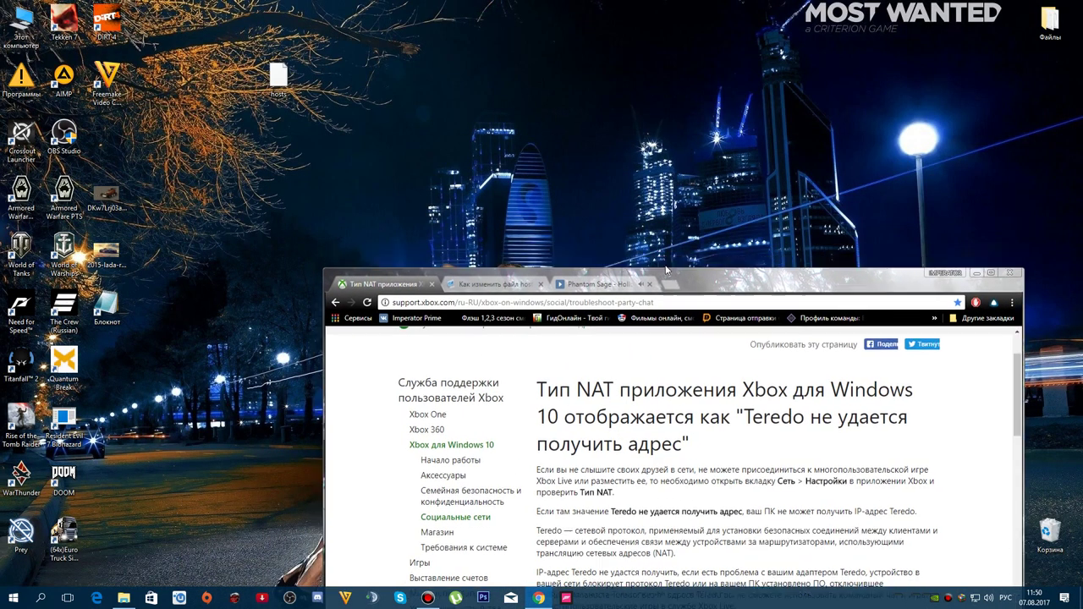
Open the desktop hosts file with Блокнот
{"action": "left_click", "coordinate": [280, 78]}
{"action": "double_click", "coordinate": [284, 85]}
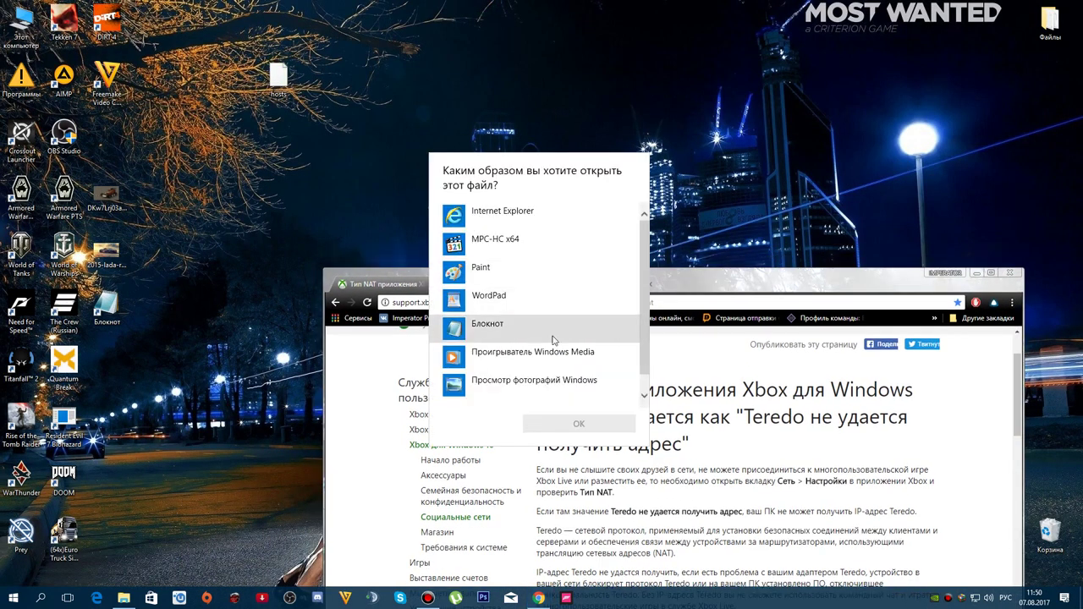
{"action": "left_click", "coordinate": [533, 326]}
{"action": "left_click", "coordinate": [578, 424]}
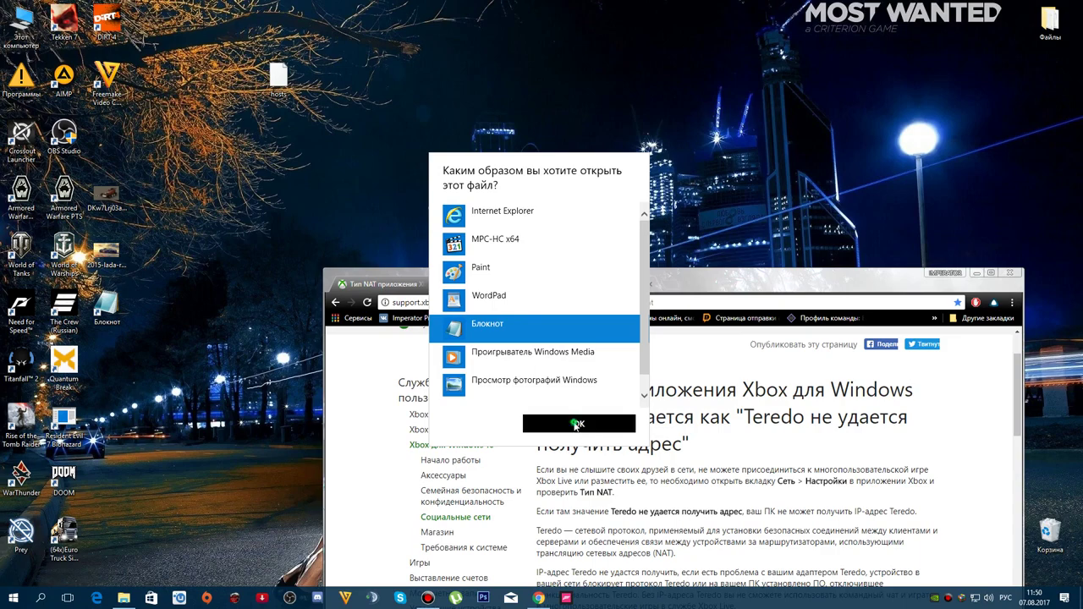
Examine the hosts file's content from the copyright line to the localhost entries, close it, and move the browser window higher on the desktop
{"action": "scroll", "coordinate": [461, 274], "scroll_direction": "down", "scroll_amount": 3}
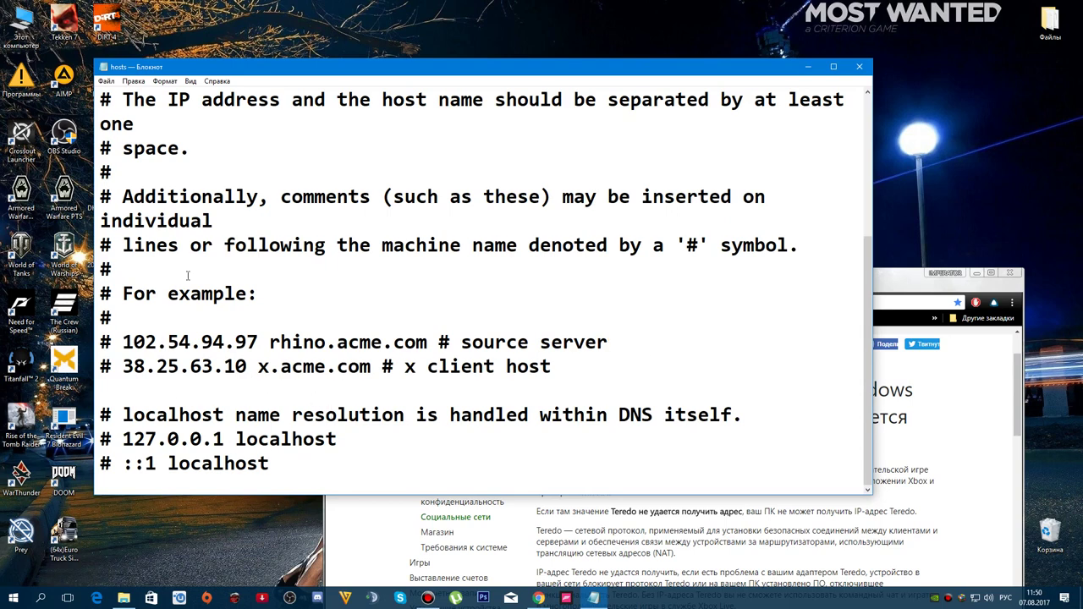
{"action": "scroll", "coordinate": [537, 447], "scroll_direction": "up", "scroll_amount": 3}
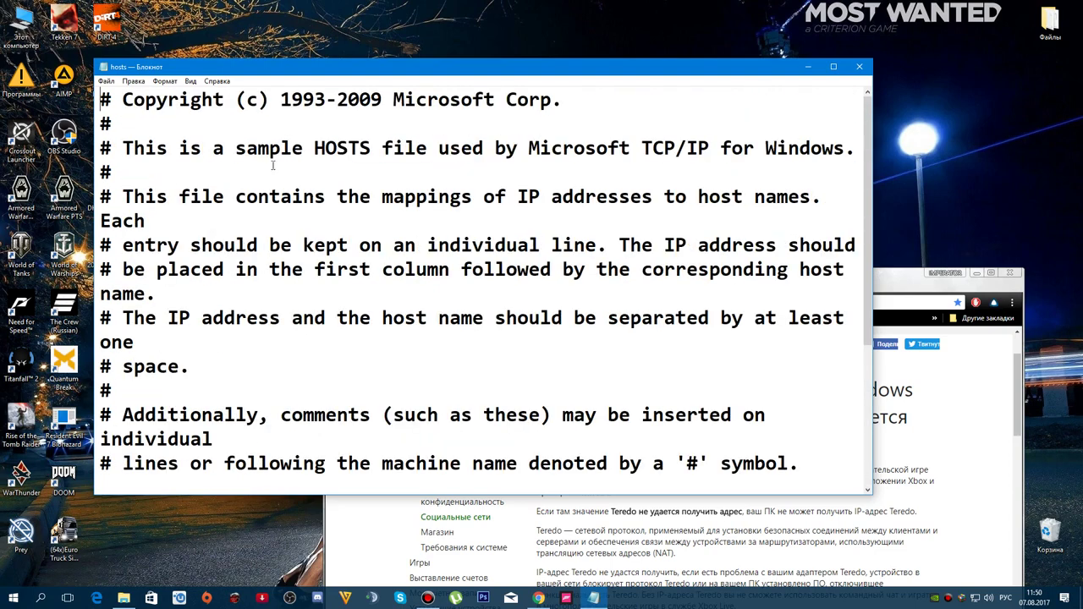
{"action": "scroll", "coordinate": [605, 223], "scroll_direction": "down", "scroll_amount": 3}
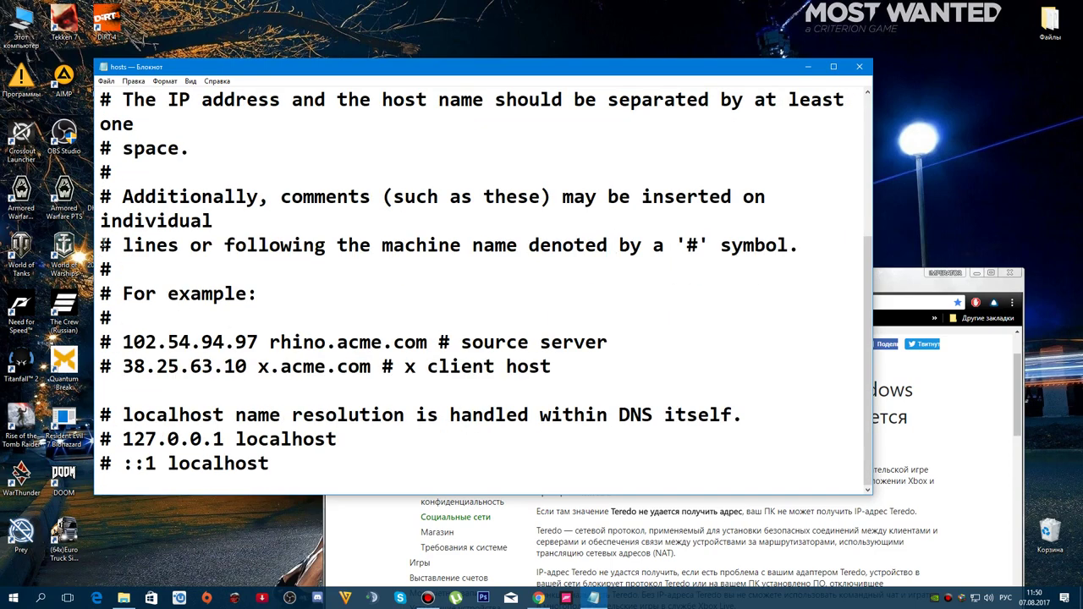
{"action": "scroll", "coordinate": [113, 149], "scroll_direction": "up", "scroll_amount": 3}
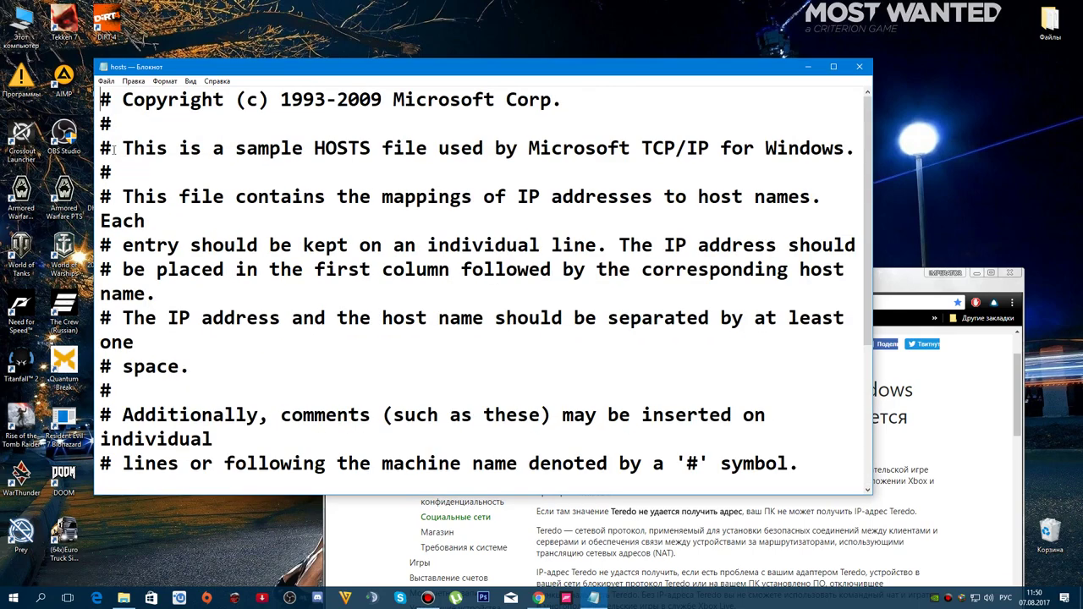
{"action": "scroll", "coordinate": [113, 149], "scroll_direction": "down", "scroll_amount": 3}
{"action": "scroll", "coordinate": [423, 249], "scroll_direction": "up", "scroll_amount": 3}
{"action": "scroll", "coordinate": [422, 249], "scroll_direction": "down", "scroll_amount": 1}
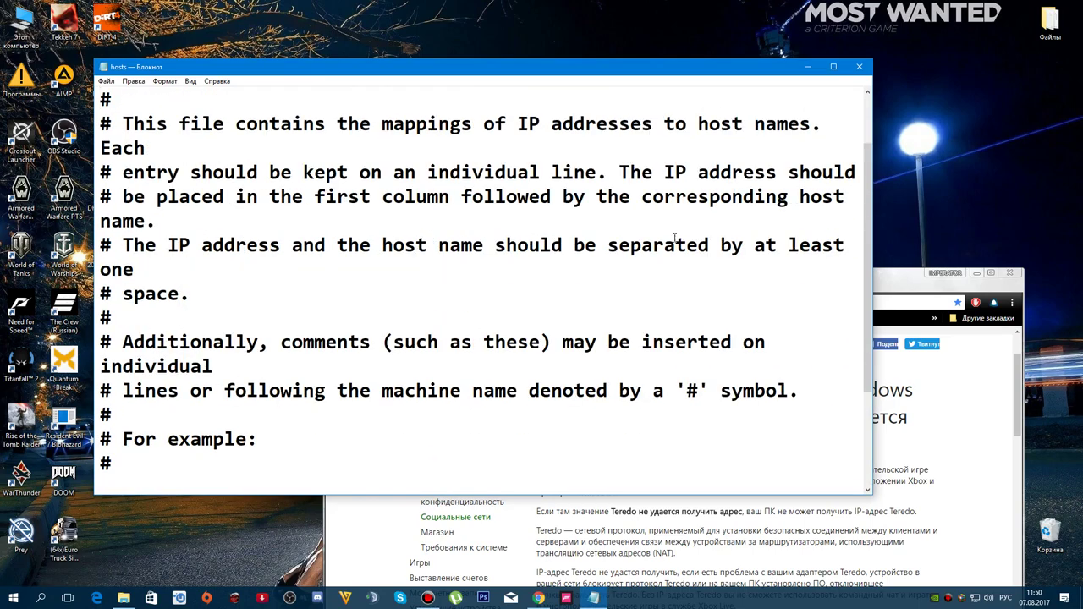
{"action": "left_click", "coordinate": [859, 68]}
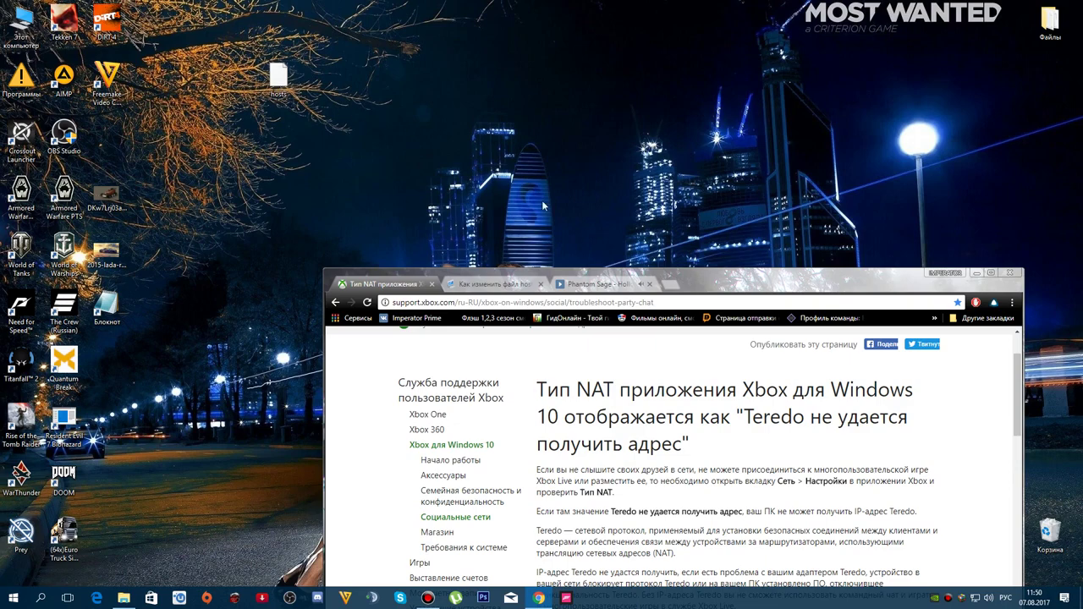
{"action": "left_click_drag", "start_coordinate": [740, 271], "coordinate": [565, 123]}
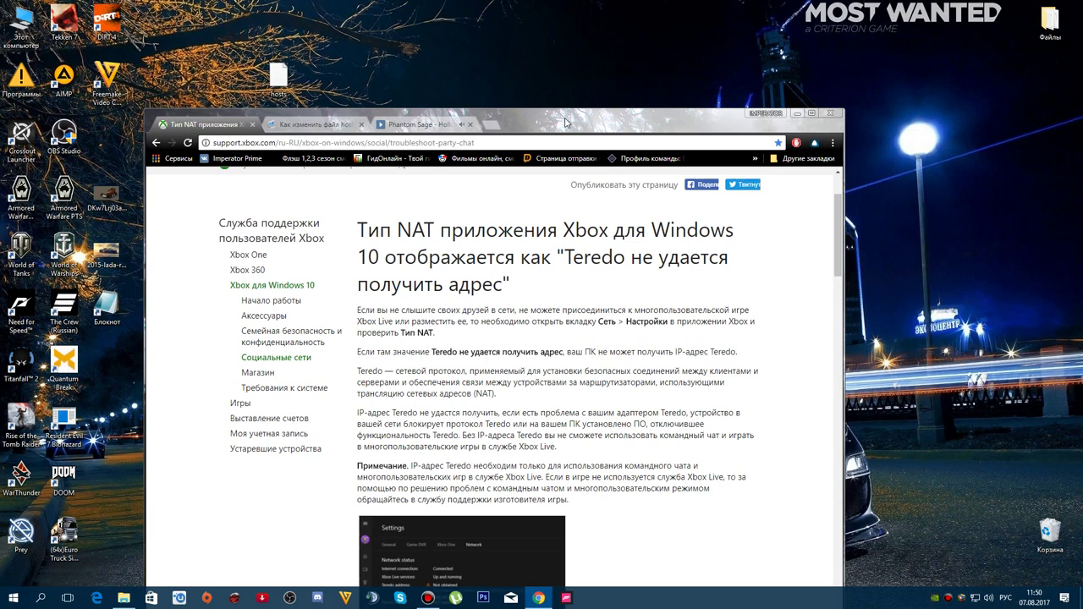